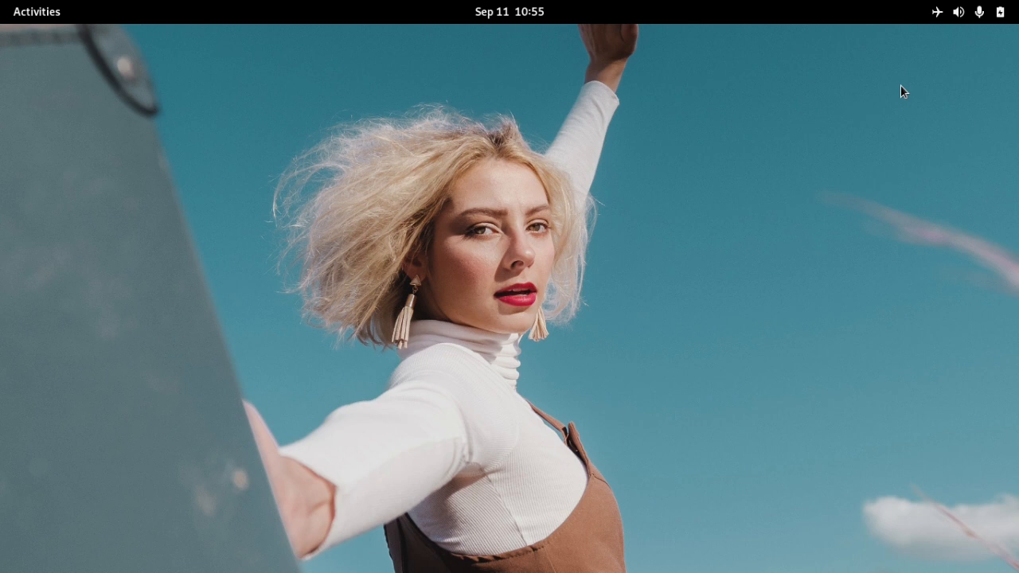
- Find and open the system Settings to reach the Sound options
key("super")
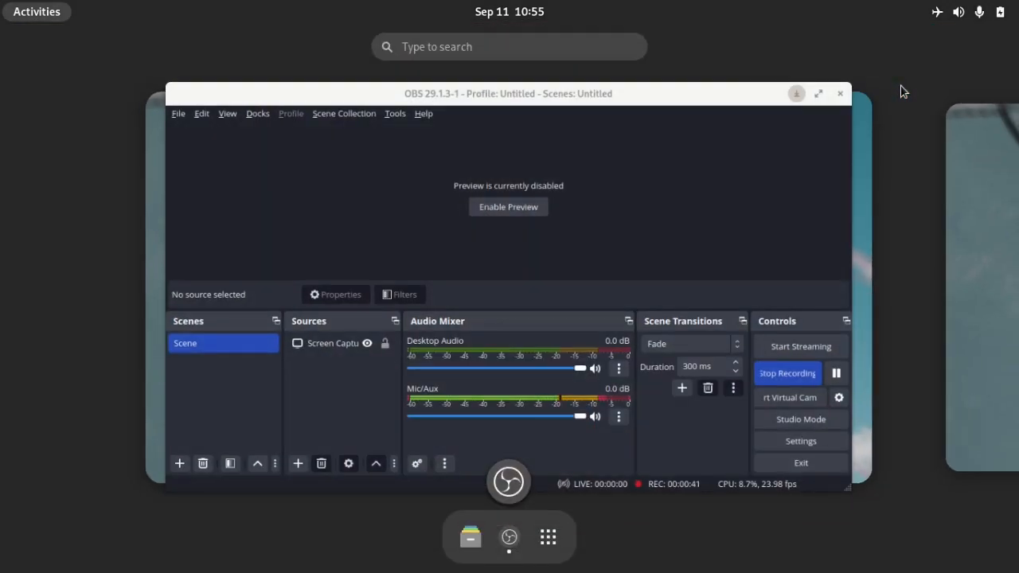
type("s")
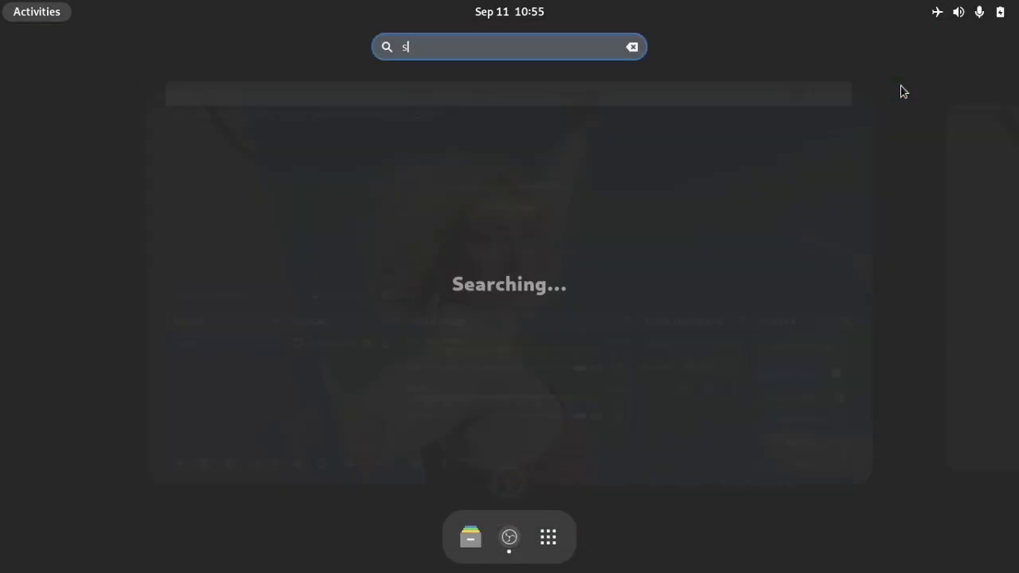
type("et")
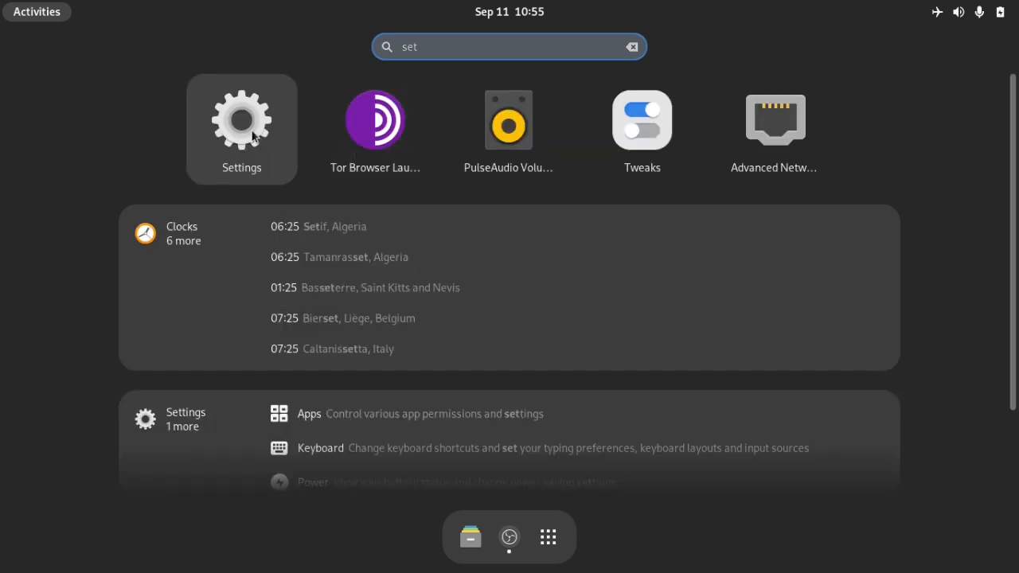
left_click(253, 137)
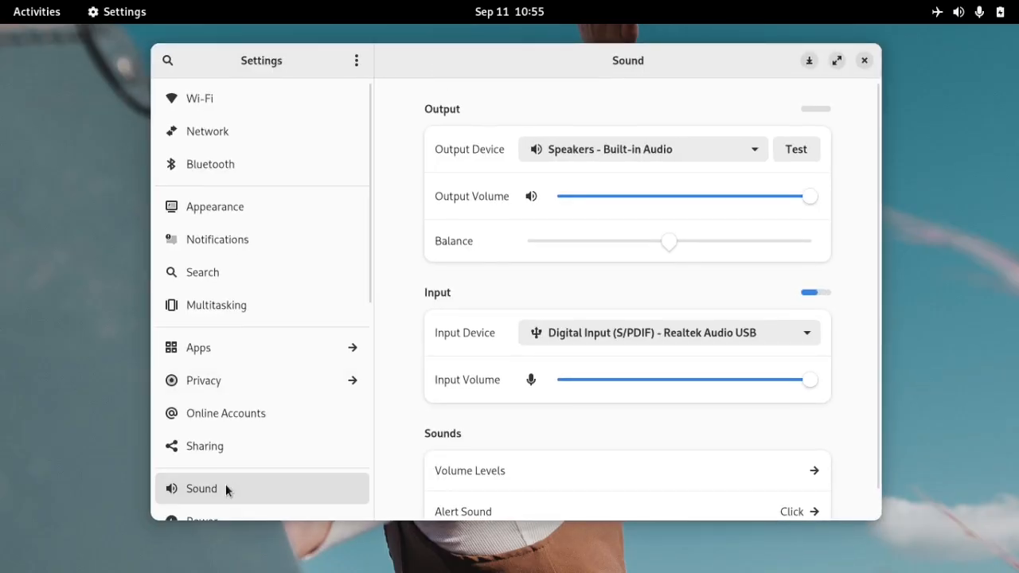
- Examine the available microphone input devices in the Sound settings, keep the current choice, and close Settings
left_click_drag(368, 247, 371, 287)
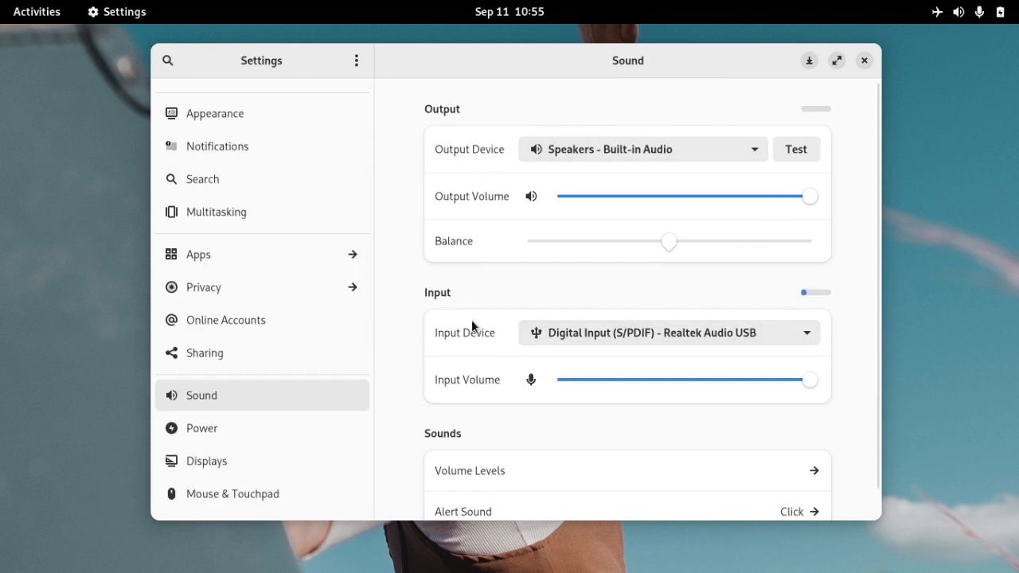
left_click(572, 334)
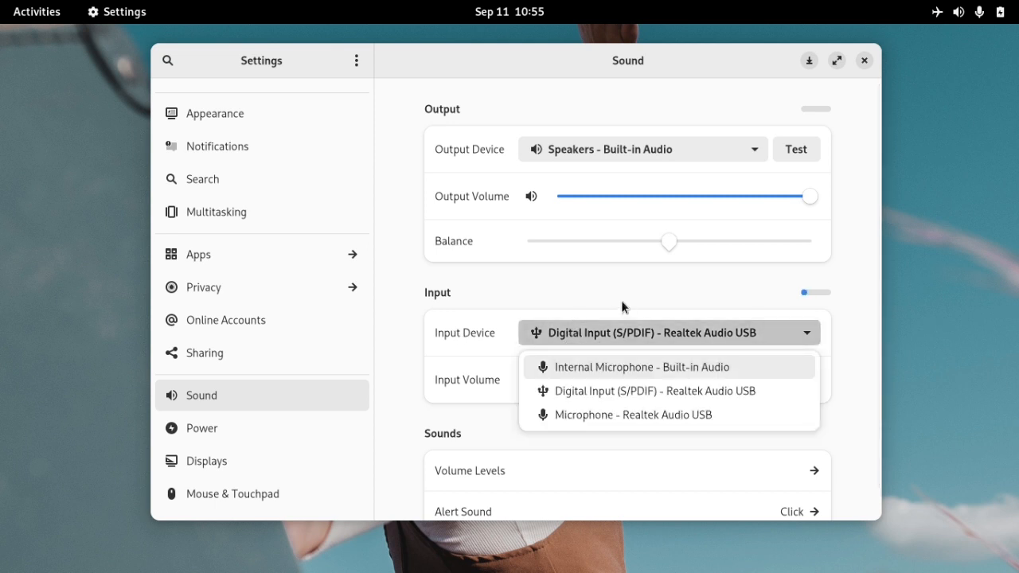
left_click(621, 300)
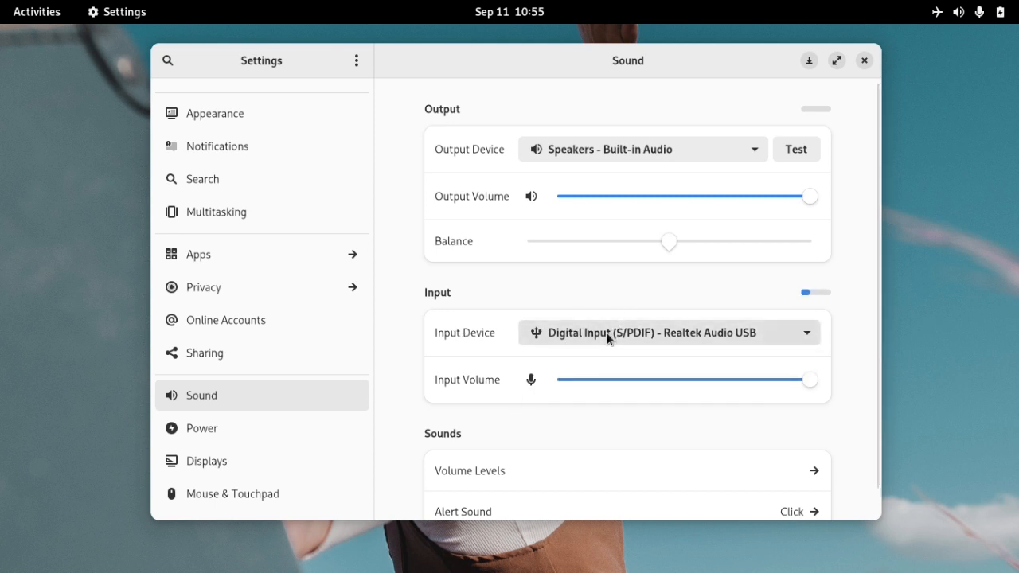
left_click(608, 338)
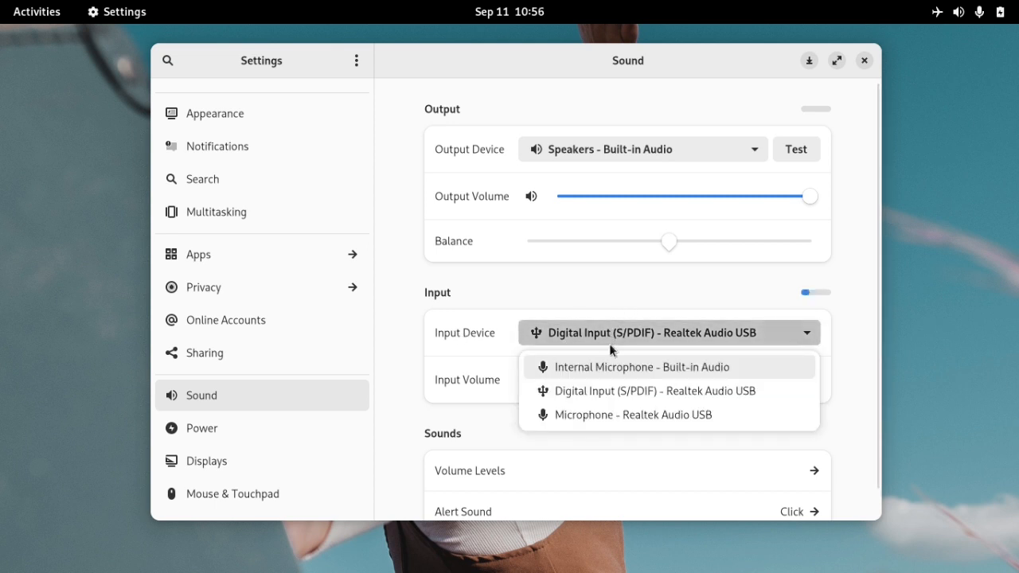
left_click(842, 325)
left_click(691, 348)
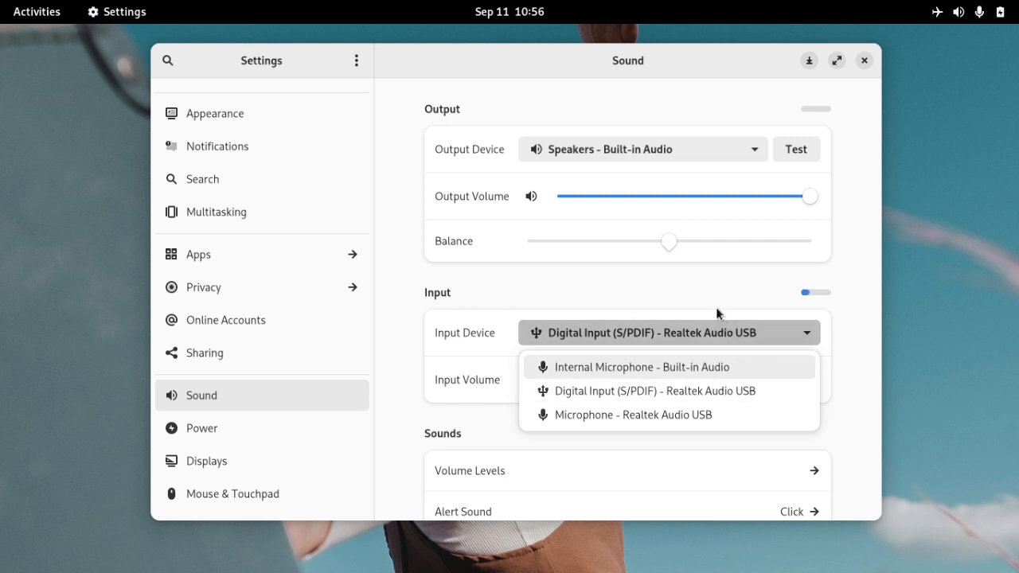
left_click(718, 314)
left_click(719, 337)
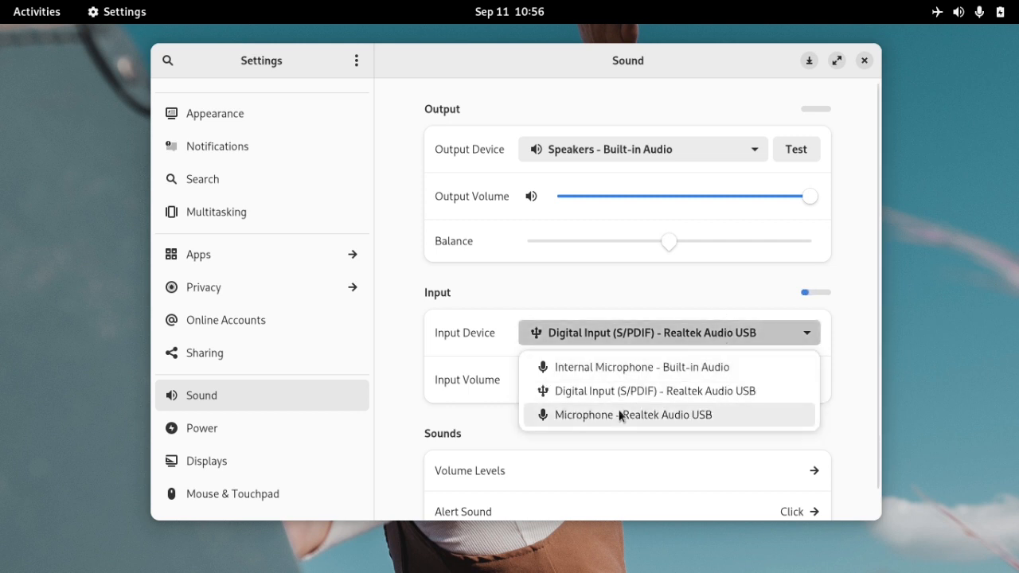
left_click(579, 316)
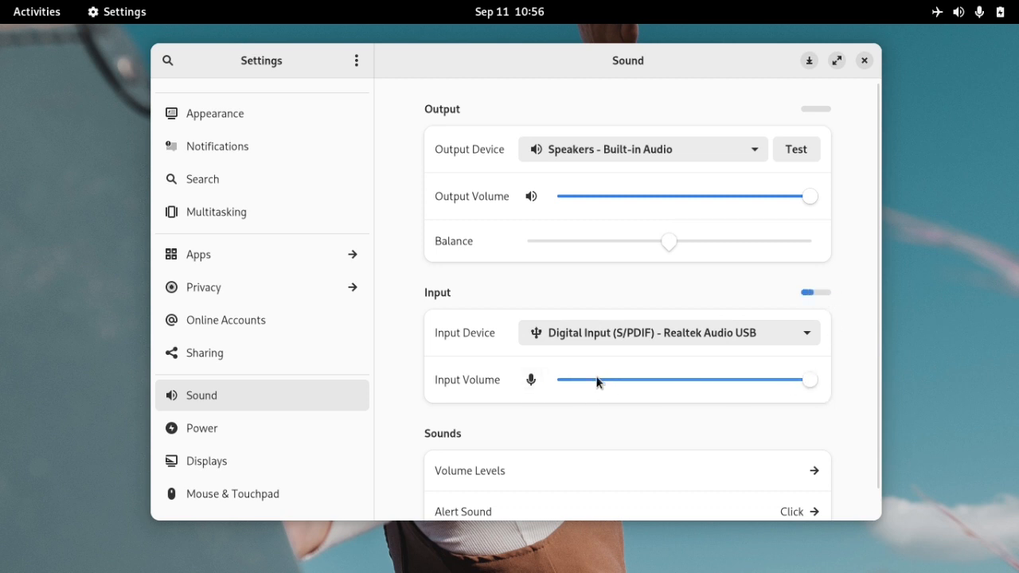
left_click(865, 61)
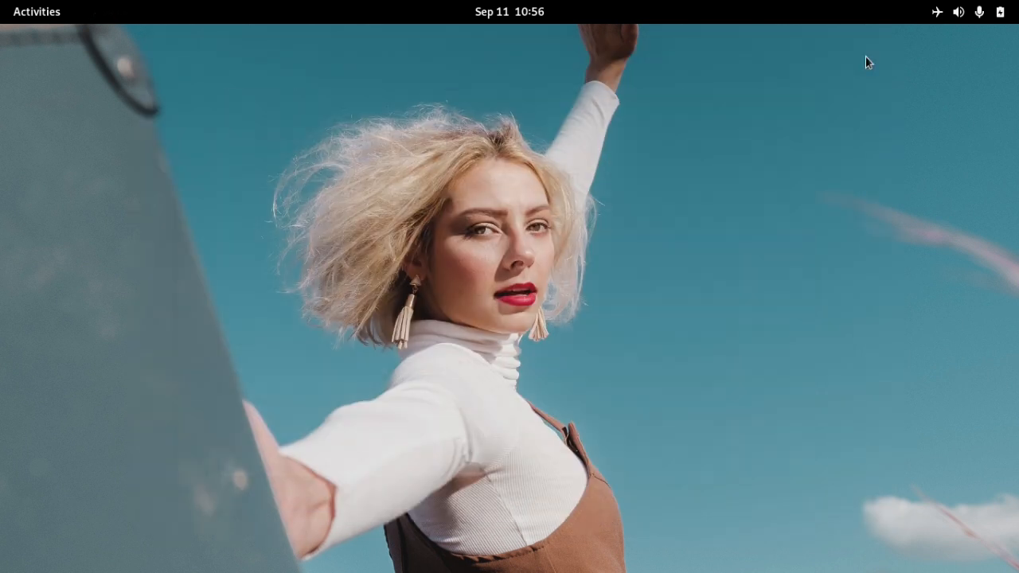
- Search for shotcut, launch Shotcut and maximize its window
key("super")
type("s")
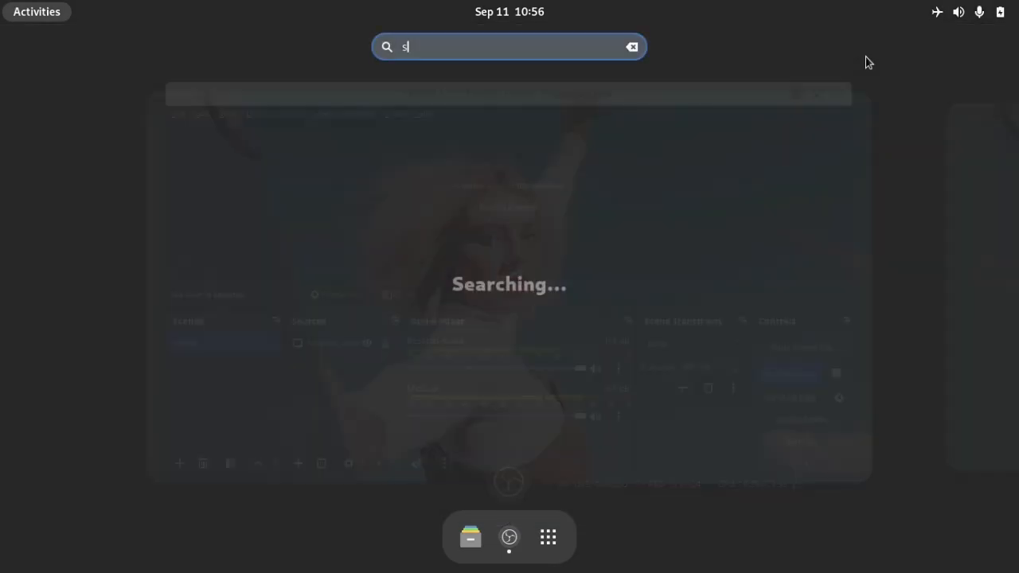
type("hotcut")
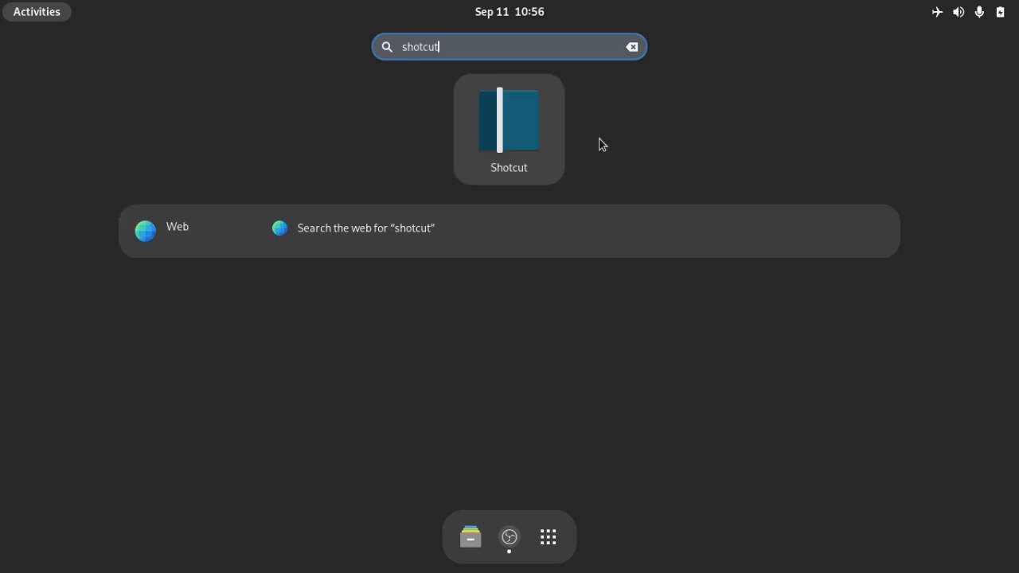
left_click(538, 121)
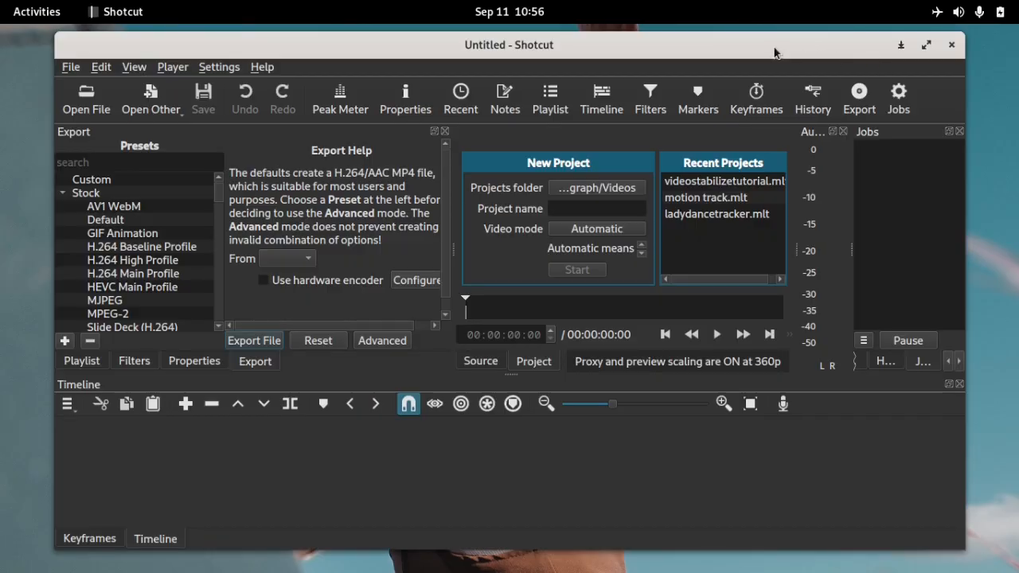
left_click(926, 45)
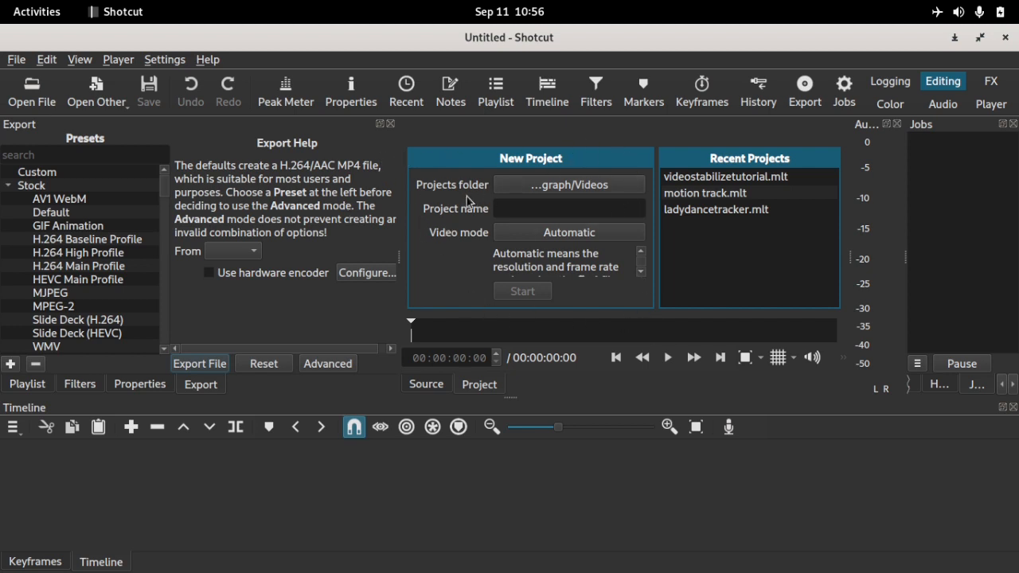
- Create a folder named shotcut in Documents and set it as the new project's projects folder
left_click(562, 191)
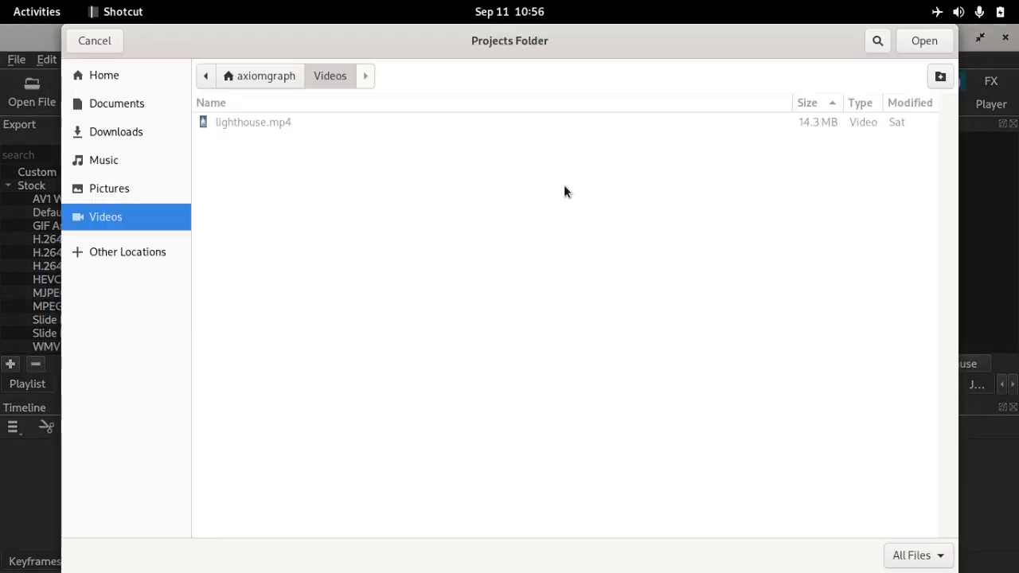
left_click(156, 102)
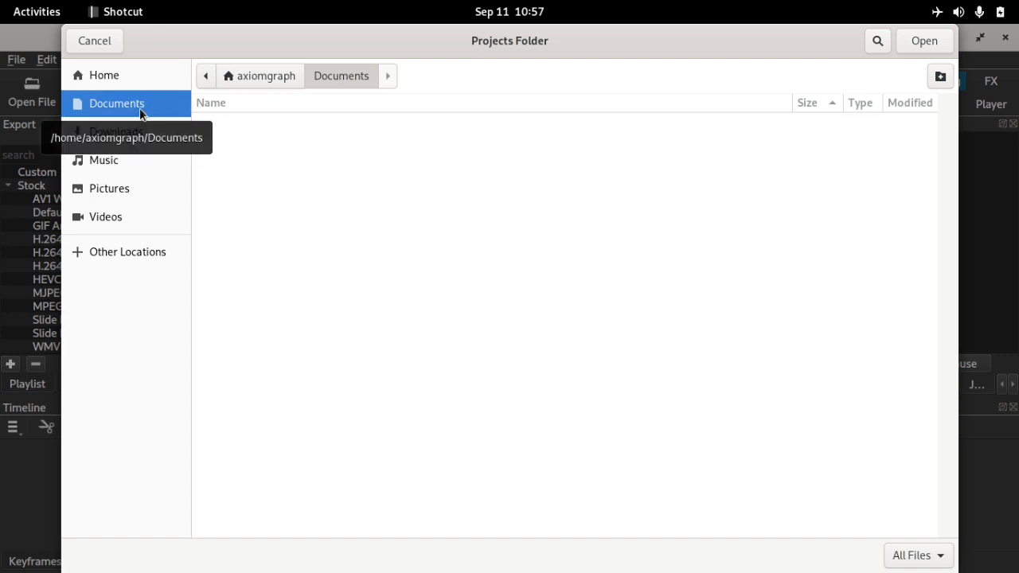
left_click(931, 76)
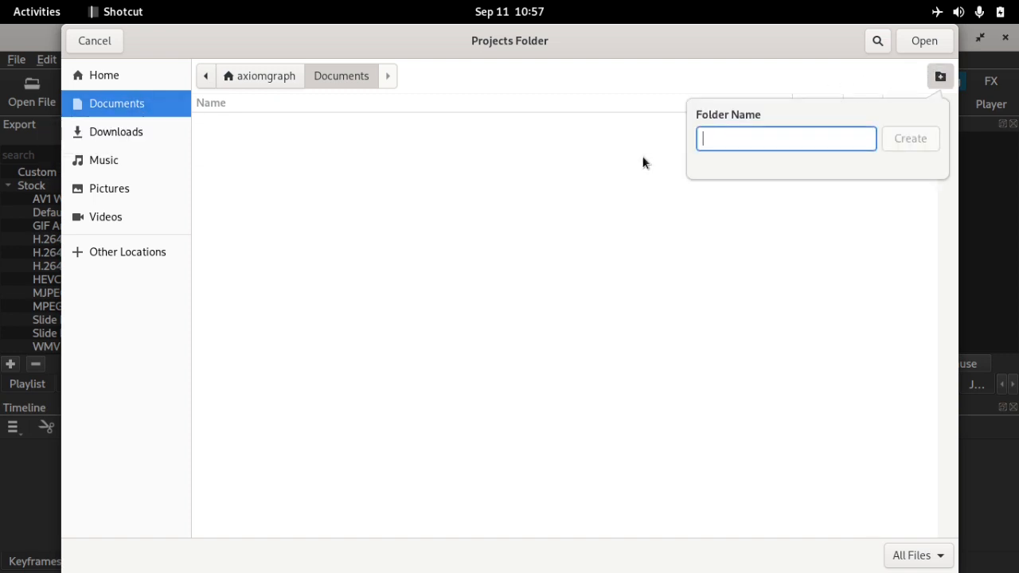
type("shotcut")
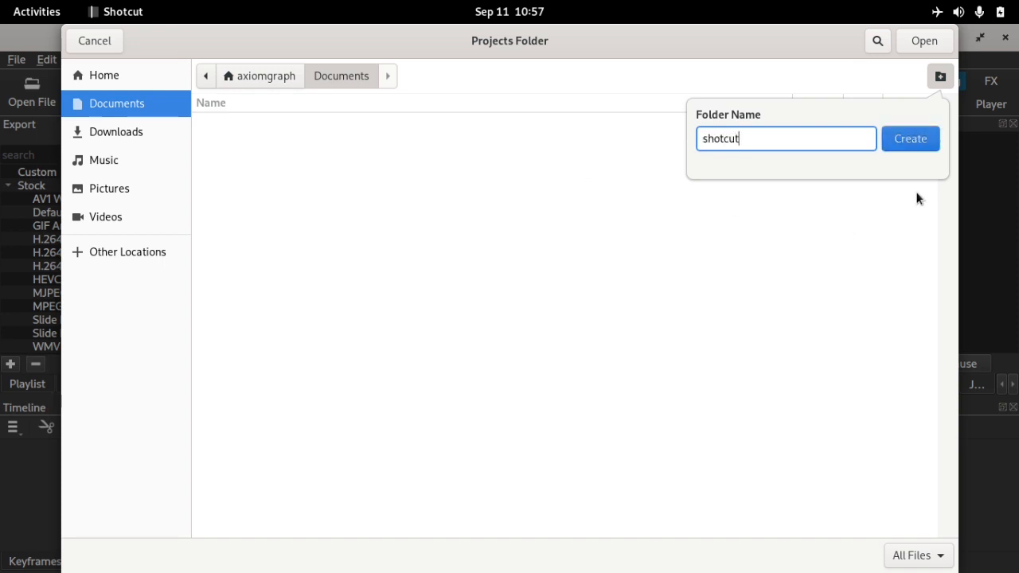
left_click(910, 137)
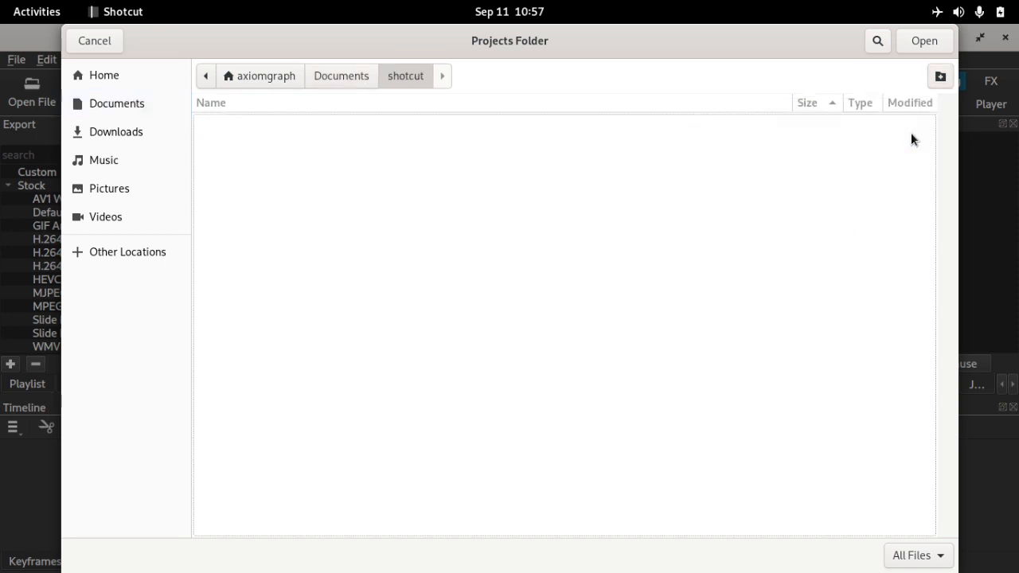
left_click(926, 40)
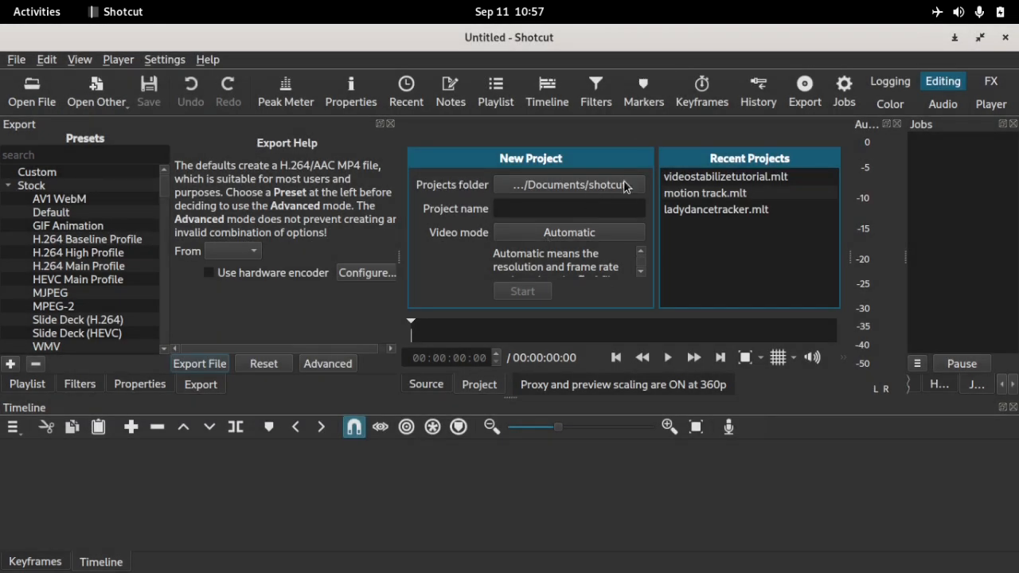
- Name the new project voicerecord and start it with the Automatic video mode
left_click(521, 205)
type("voic")
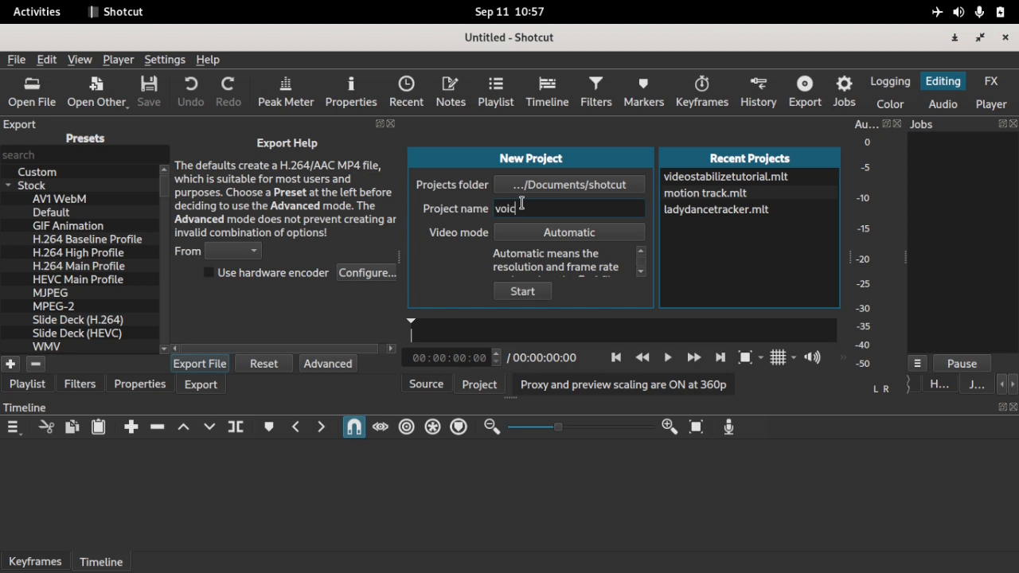
type("erecord")
left_click(519, 292)
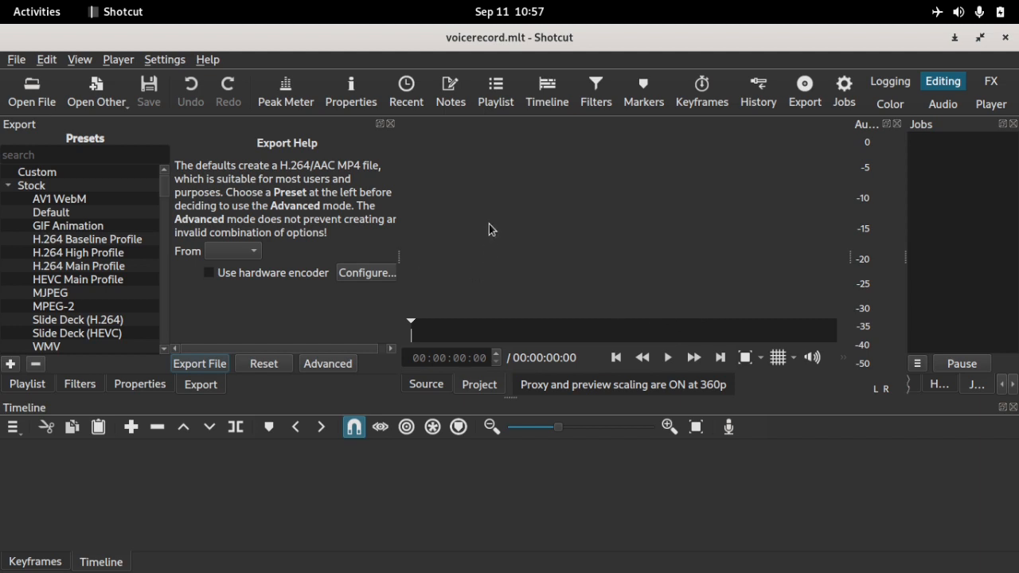
- Open lighthouse.mp4 from the Videos folder, preview it briefly and return the playhead to its start
left_click(31, 87)
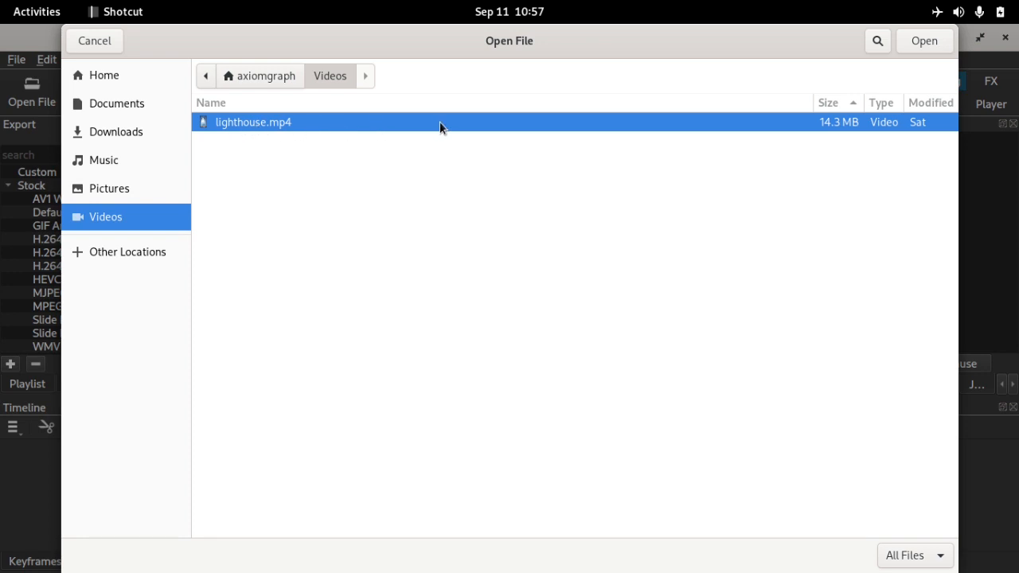
left_click(932, 42)
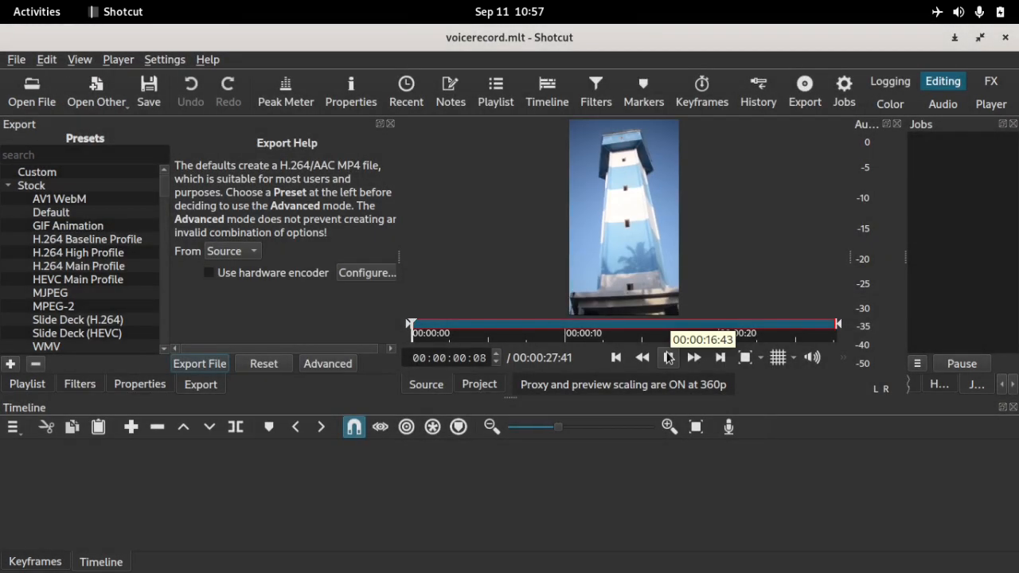
left_click(667, 359)
left_click(668, 359)
left_click(668, 359)
left_click(615, 359)
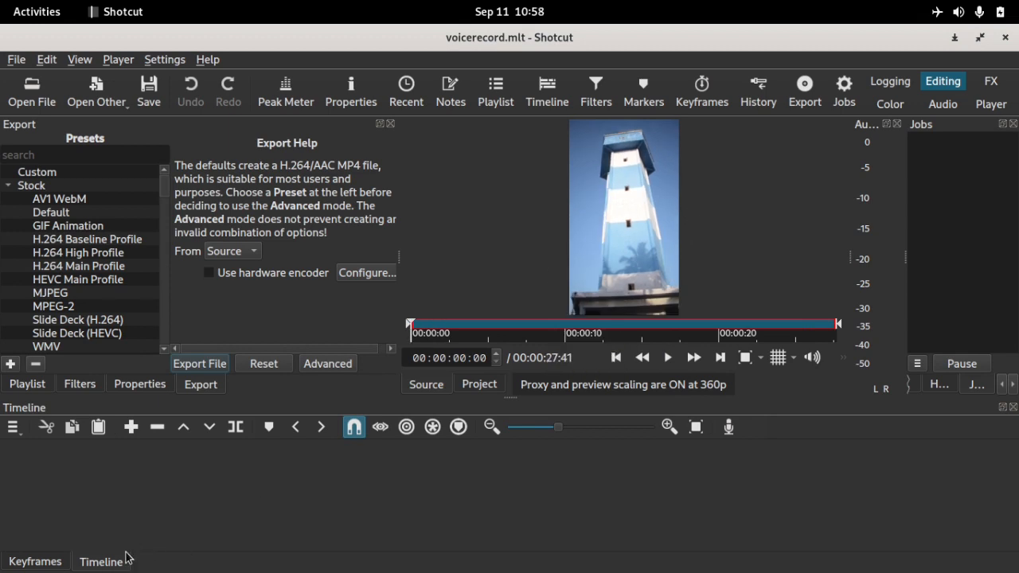
- Append the lighthouse.mp4 clip to the timeline and check its proxy job
left_click(131, 425)
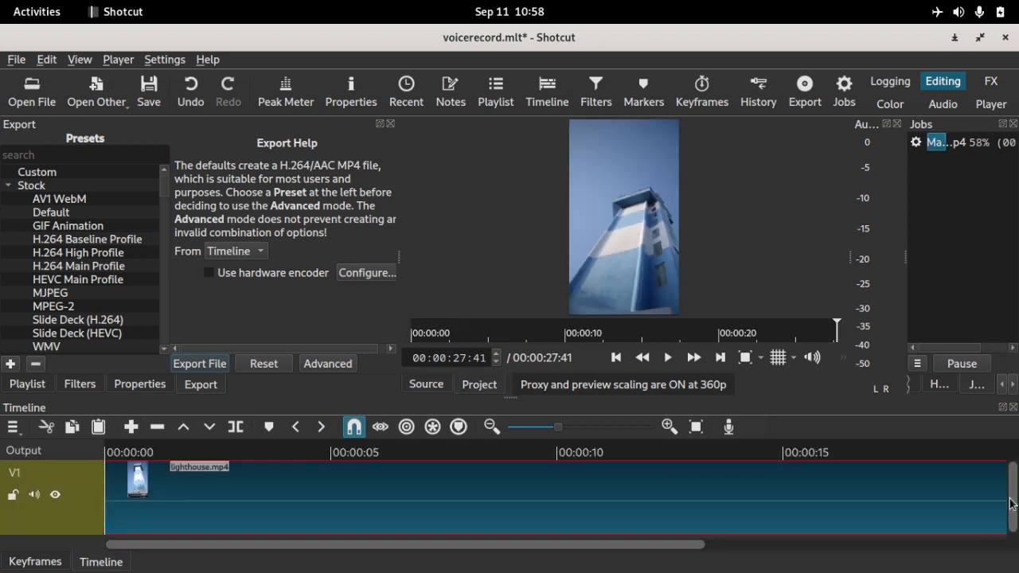
scroll(1009, 503, "down", 1)
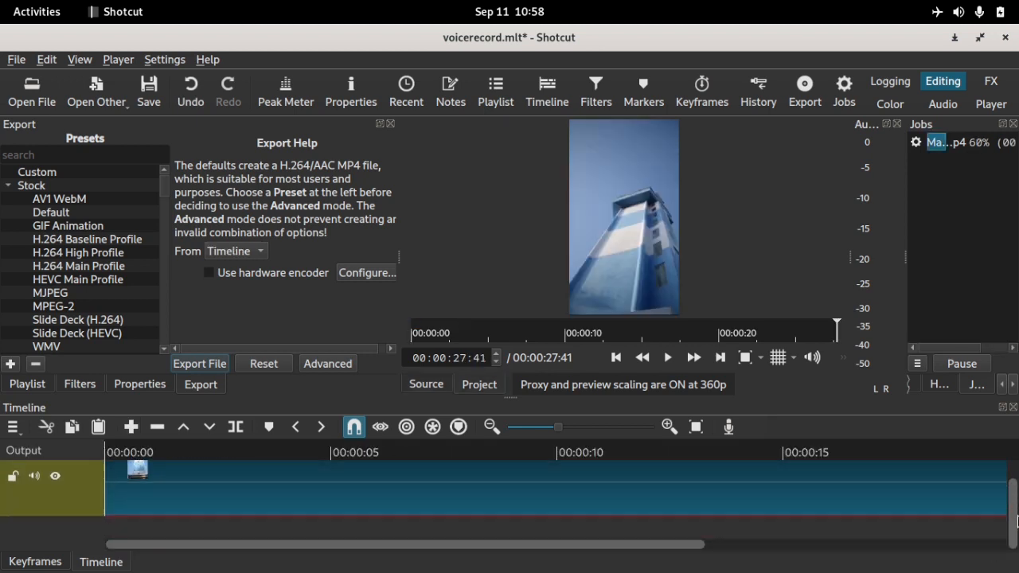
left_click(980, 147)
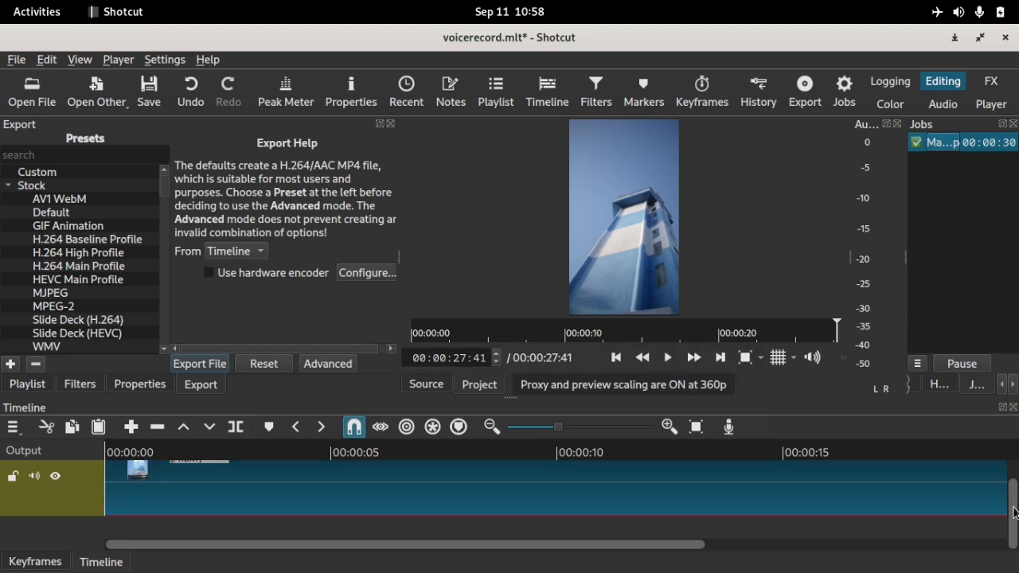
left_click_drag(1012, 497, 1015, 460)
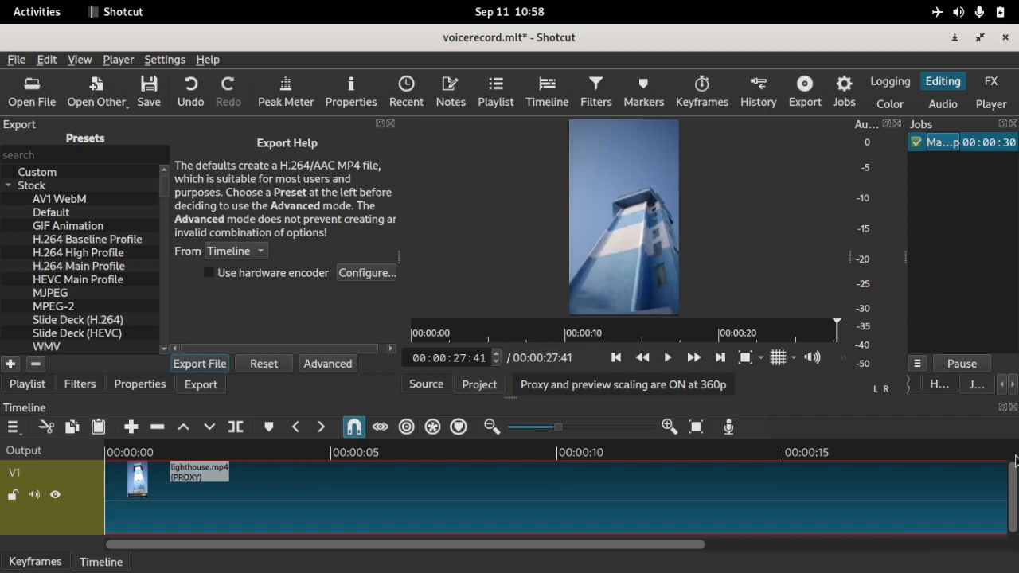
- Record a voiceover onto an audio track from the end of the lighthouse clip, then stop the recording
left_click(730, 428)
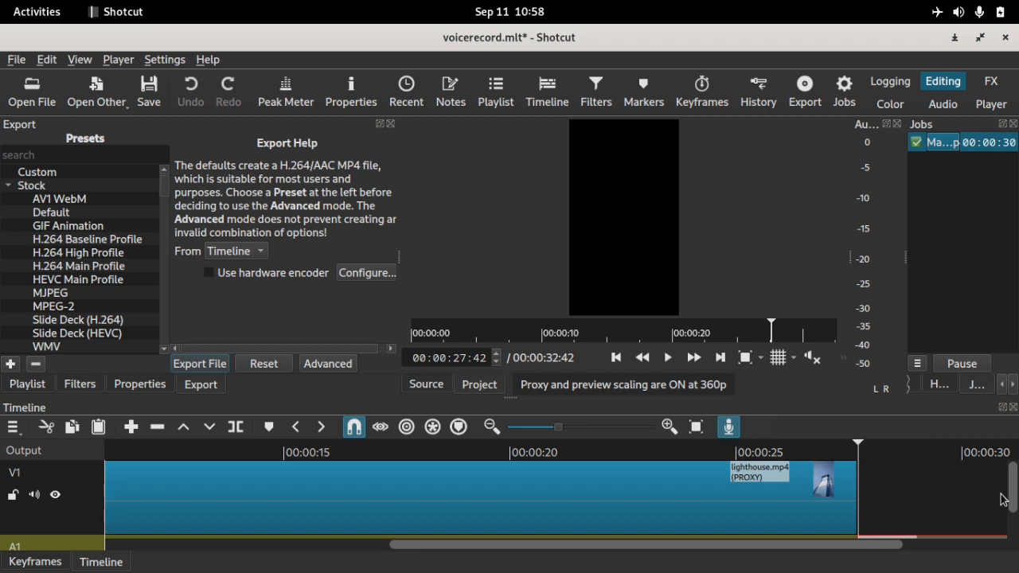
scroll(1014, 506, "down", 2)
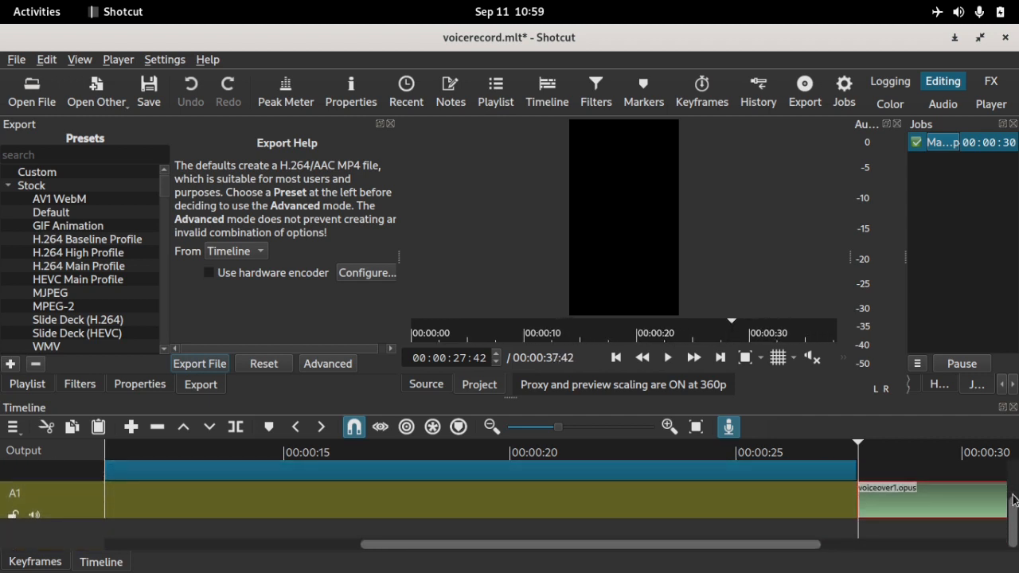
left_click_drag(727, 545, 894, 546)
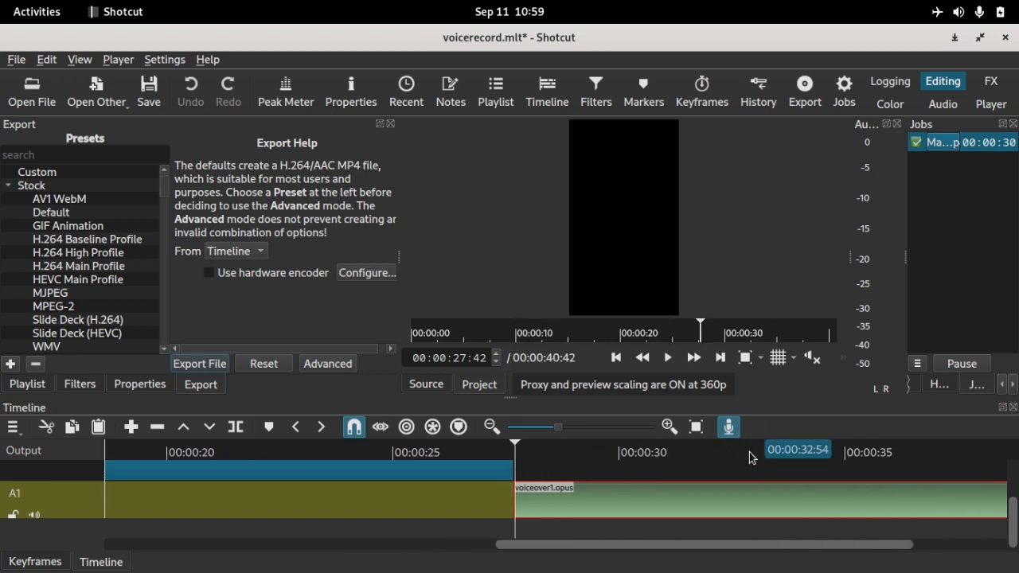
left_click(729, 427)
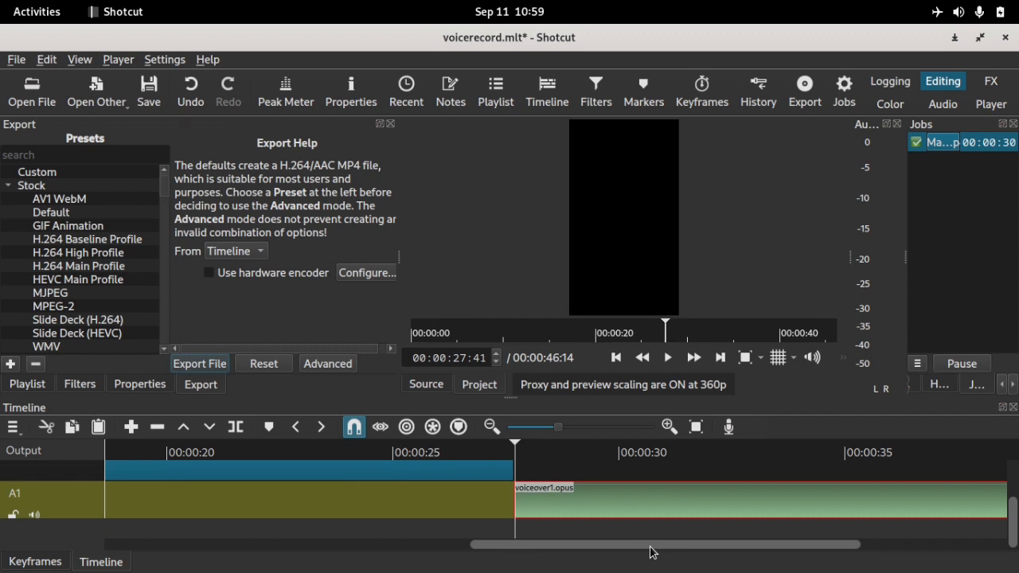
- Look over the waveform of the voiceover1.opus clip on track A1, then ripple-delete the clip
left_click_drag(600, 549, 705, 548)
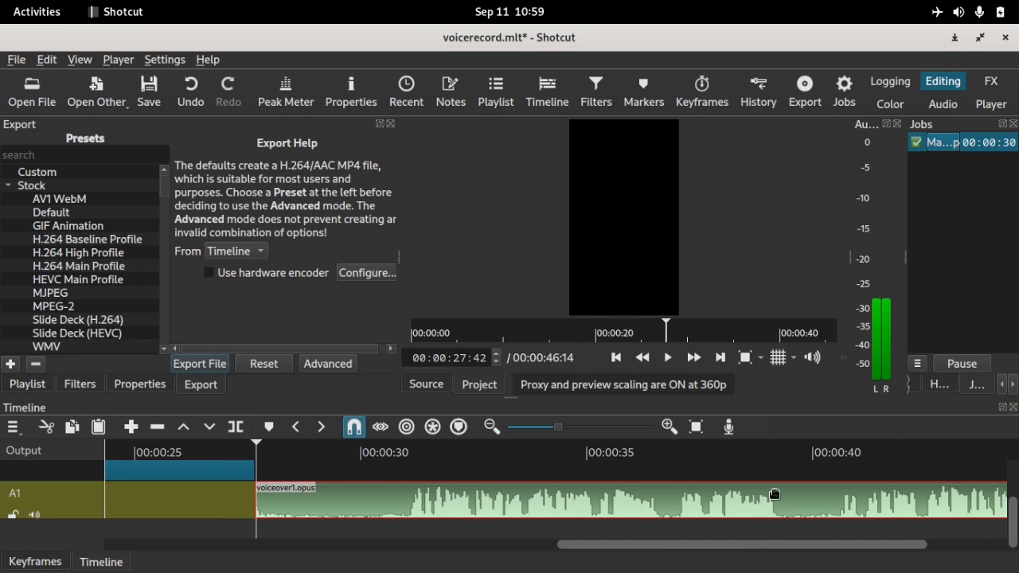
left_click_drag(732, 549, 798, 549)
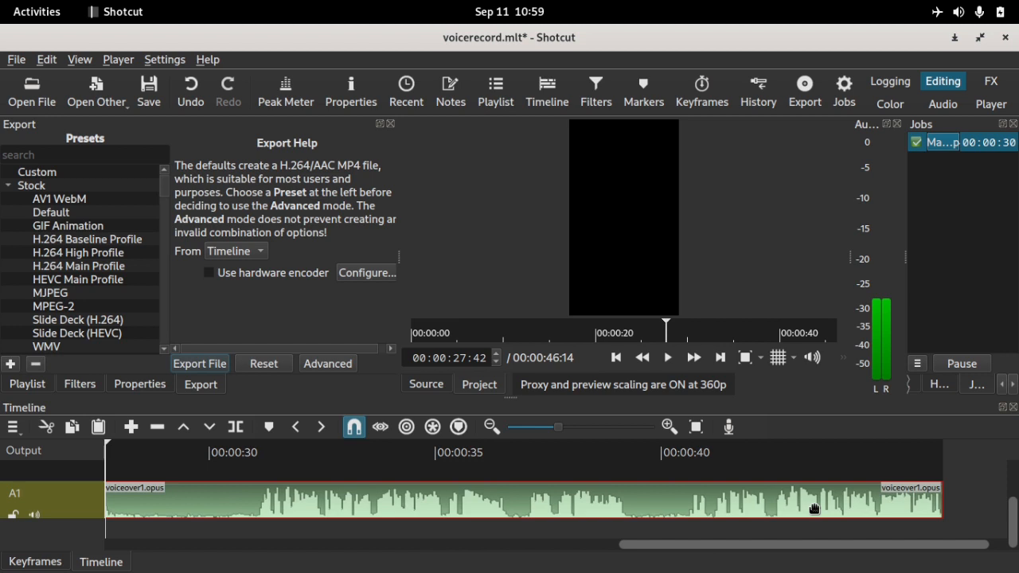
left_click_drag(698, 553, 567, 549)
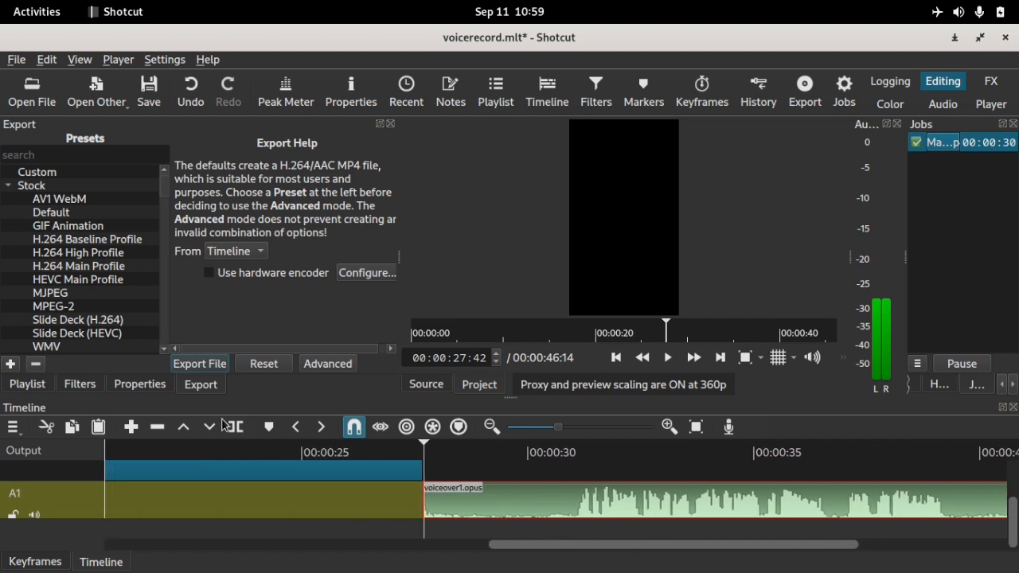
left_click(157, 427)
- Record a new voiceover on track A1 starting at 00:00:01:51 over the lighthouse video, then stop the recording
left_click_drag(555, 546, 7, 549)
left_click(110, 452)
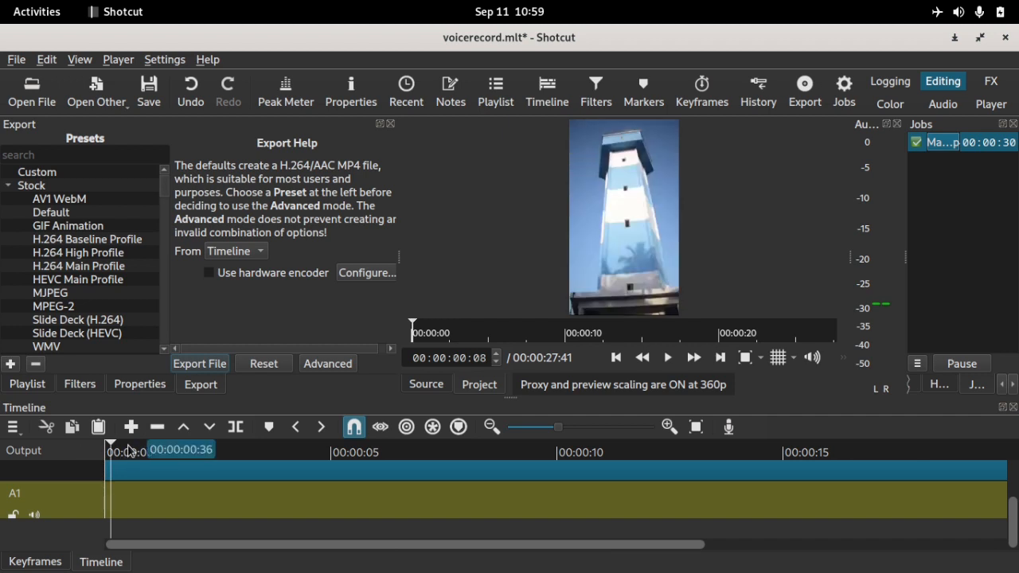
left_click(54, 499)
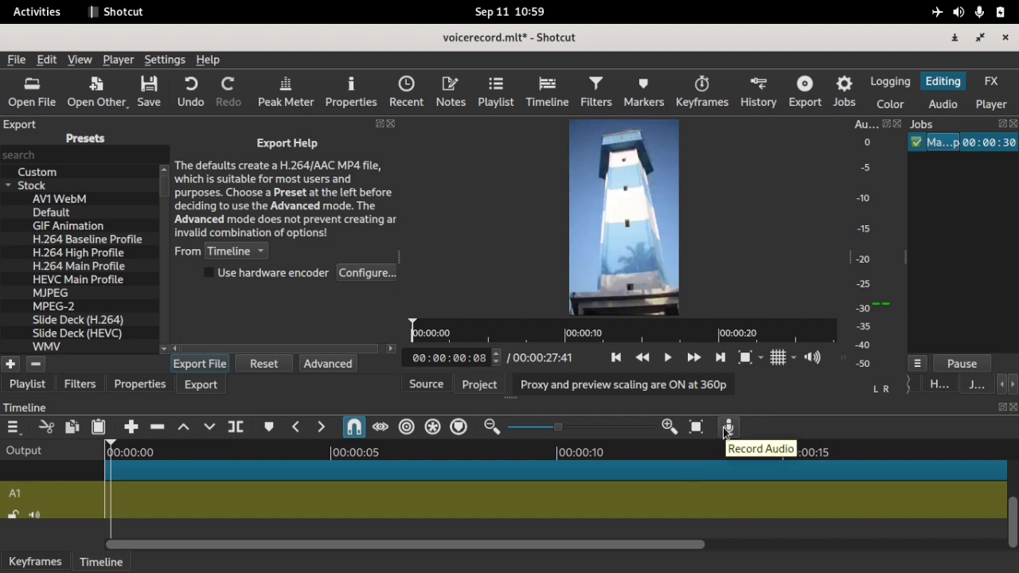
left_click(30, 506)
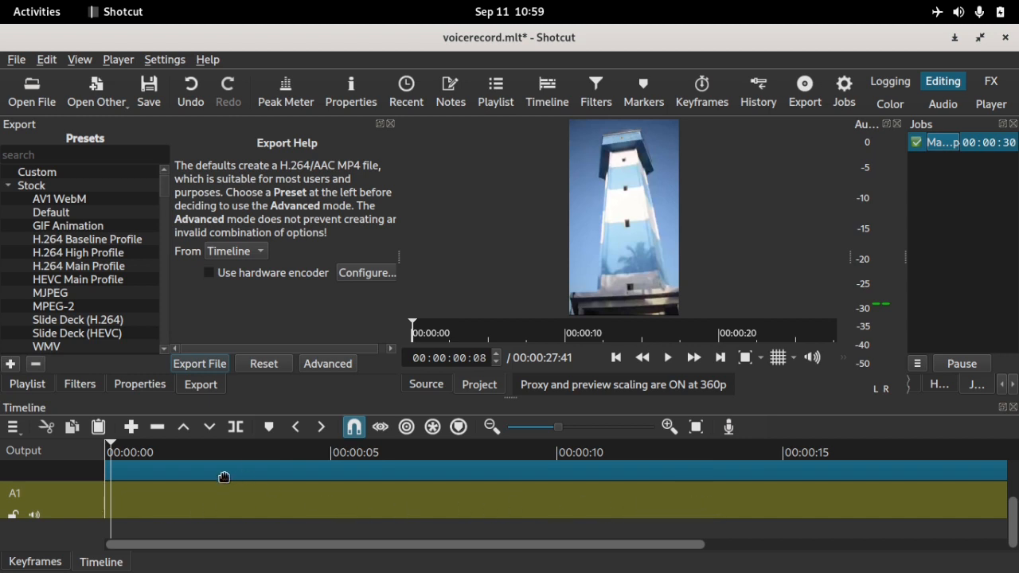
left_click_drag(118, 451, 174, 450)
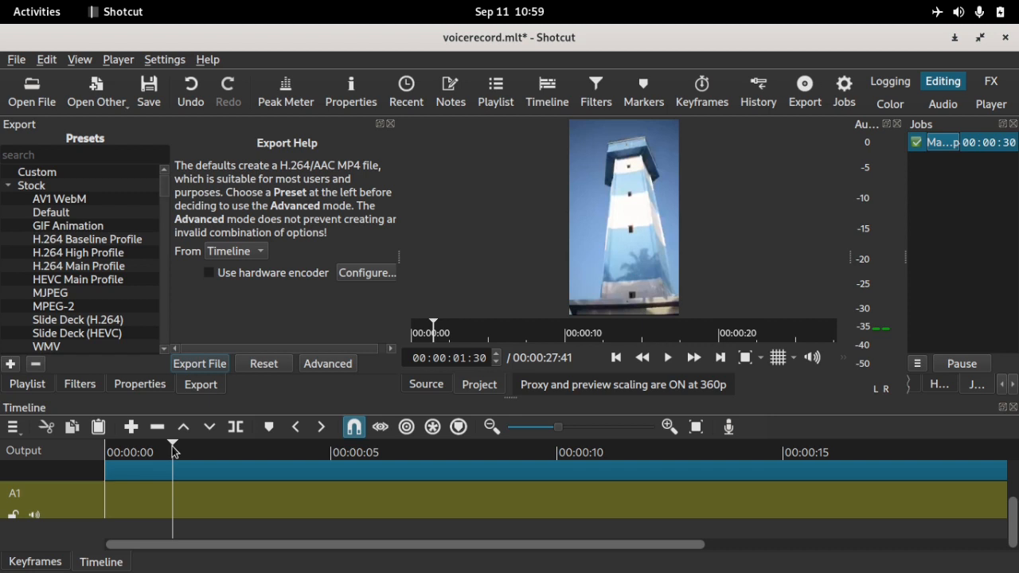
left_click_drag(173, 451, 140, 443)
left_click_drag(201, 469, 188, 451)
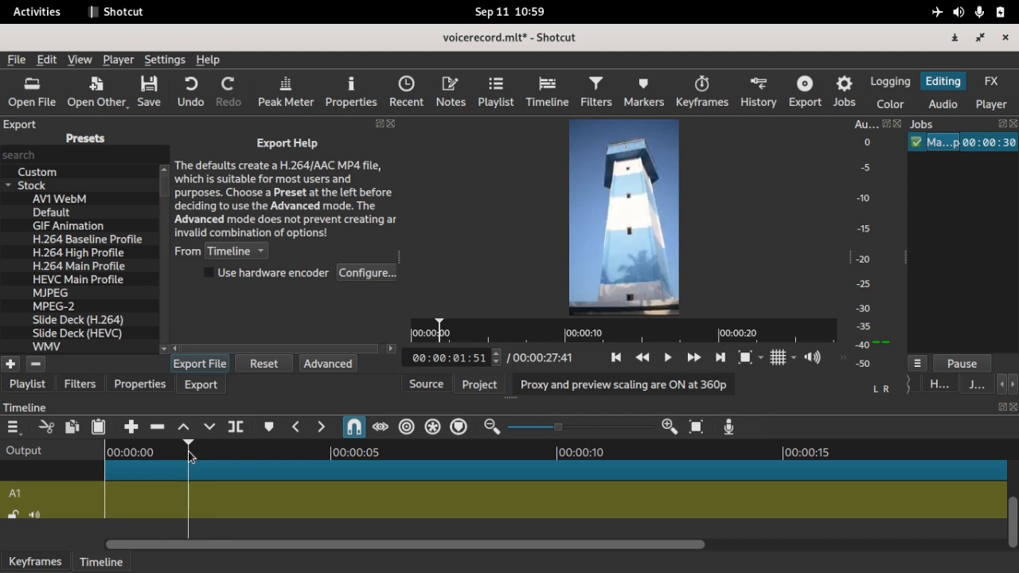
left_click(727, 429)
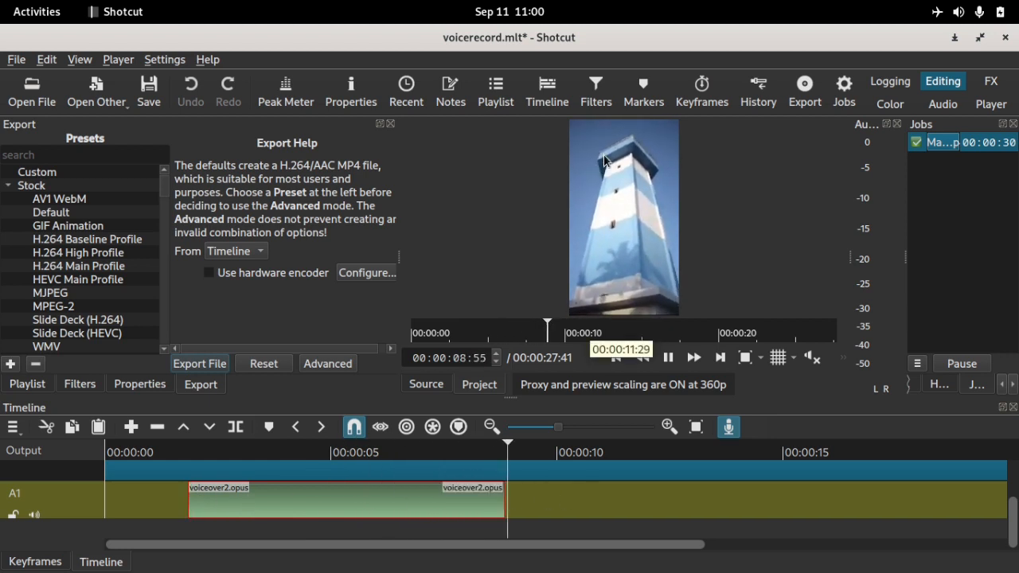
left_click(728, 428)
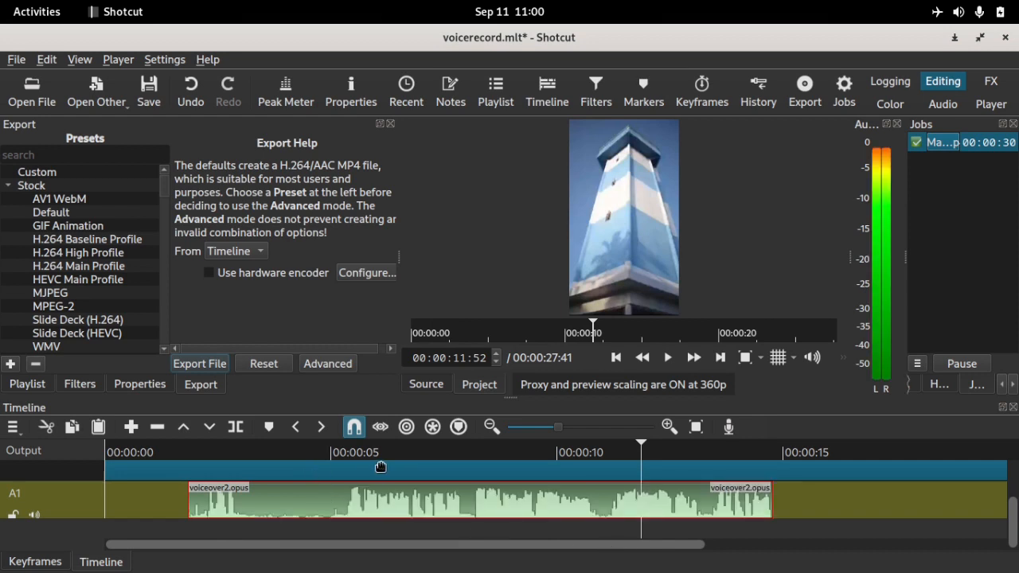
- Mute track A1 and place the playhead at 00:00:04:14
left_click_drag(374, 450, 341, 455)
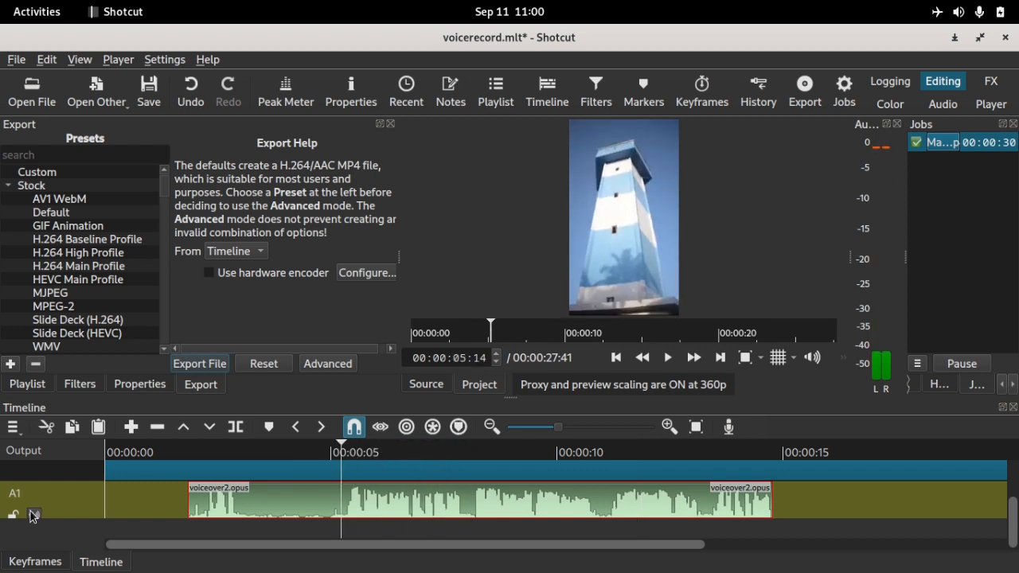
left_click_drag(341, 451, 290, 454)
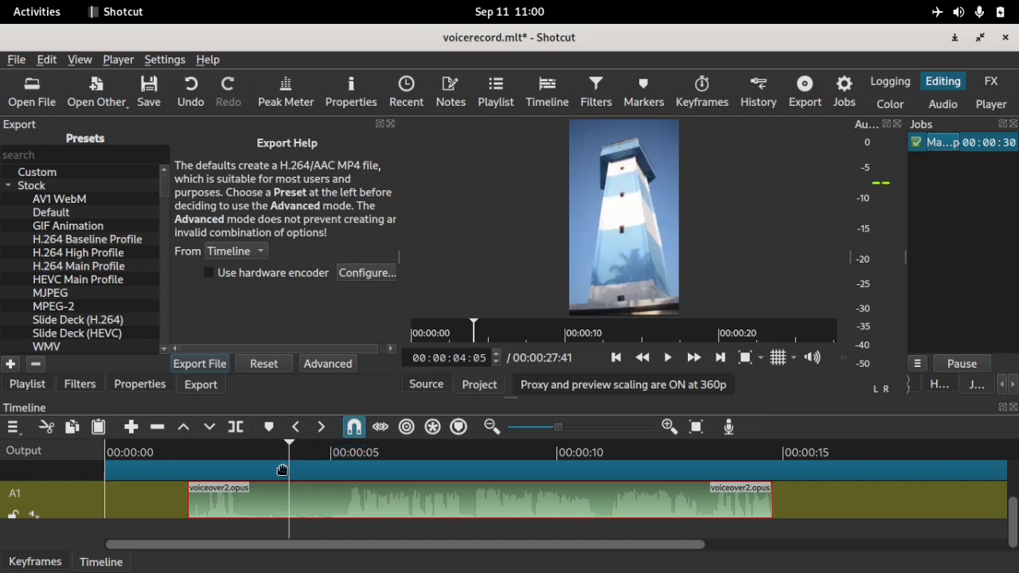
left_click_drag(294, 452, 296, 452)
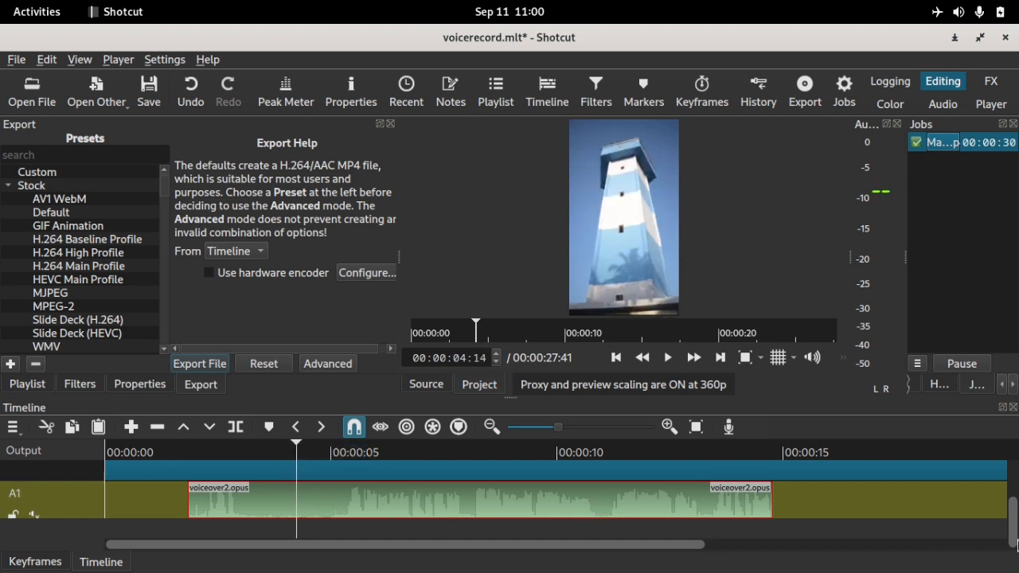
- Record another voiceover from 00:00:04:14 onto track A2, stop it, and lift the recorded clip off the track
left_click_drag(1010, 529, 1011, 533)
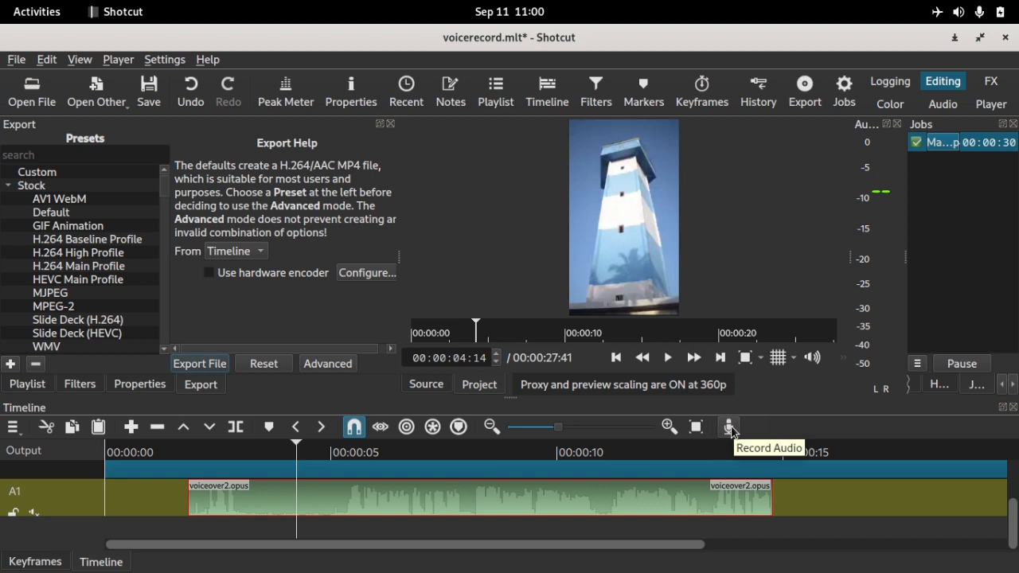
left_click(730, 427)
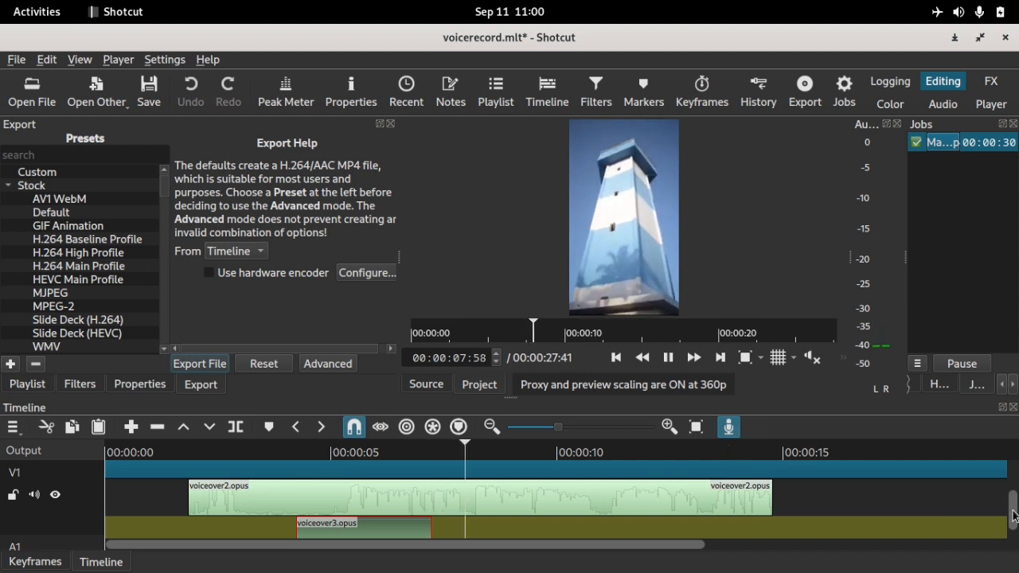
left_click_drag(1012, 519, 1012, 540)
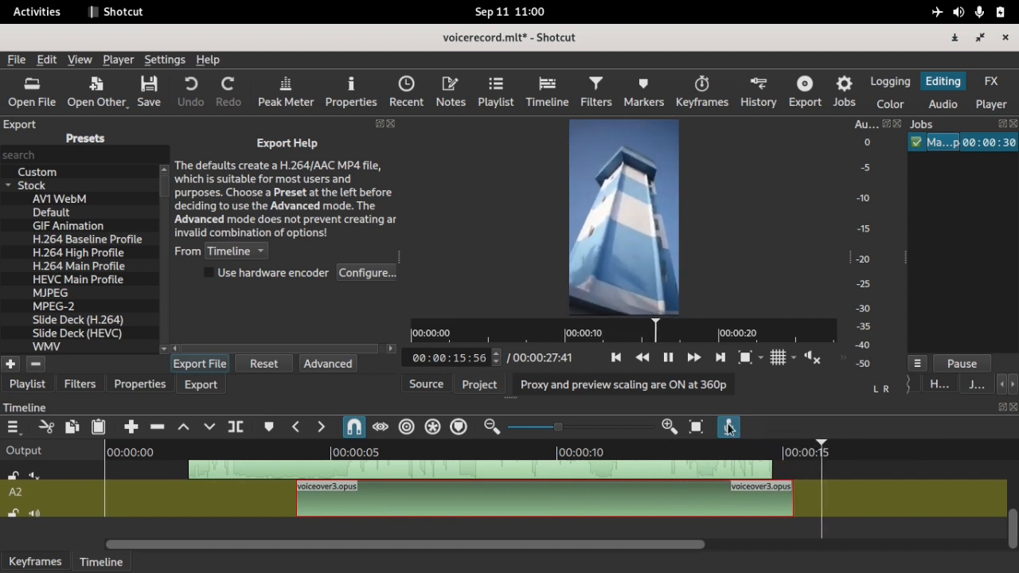
left_click(729, 427)
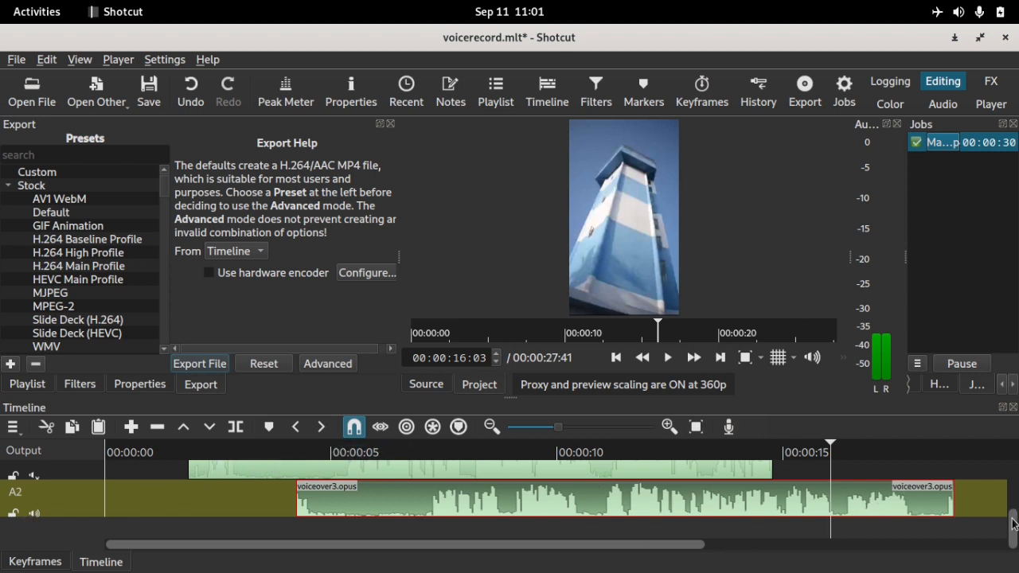
left_click_drag(1013, 523, 1013, 509)
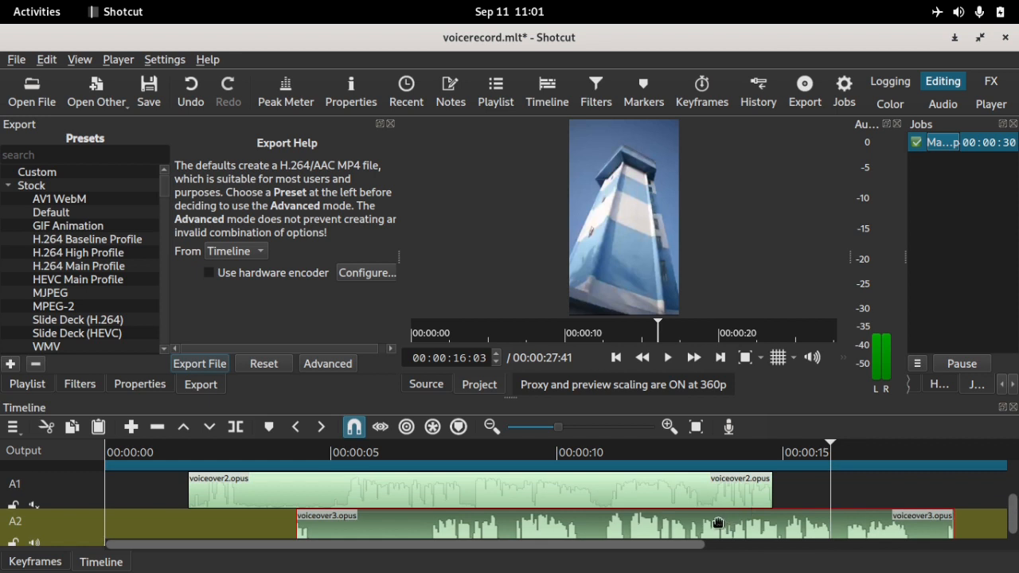
left_click(182, 428)
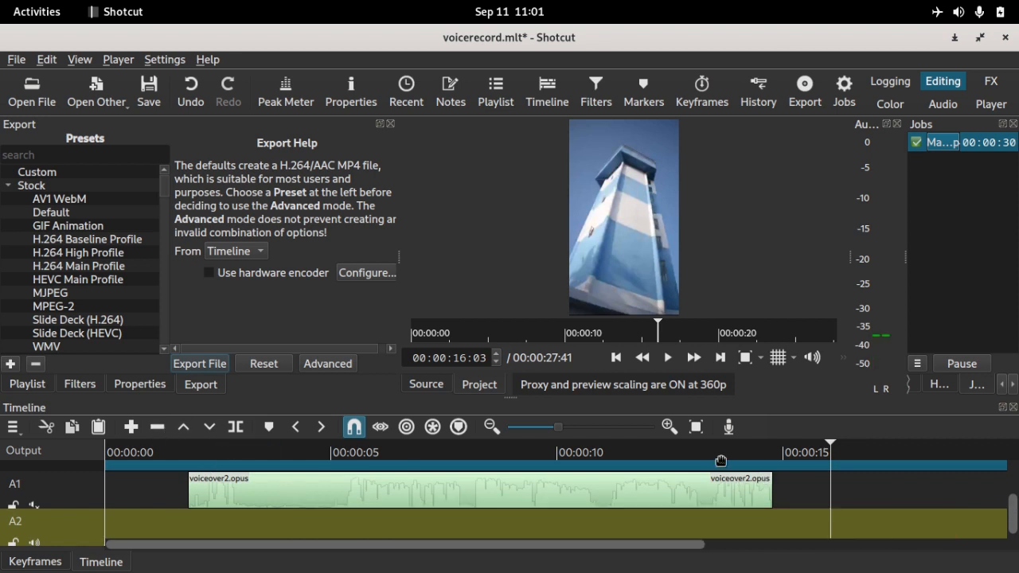
- Split the voiceover clip on track A1 at 00:00:05:16
left_click(285, 460)
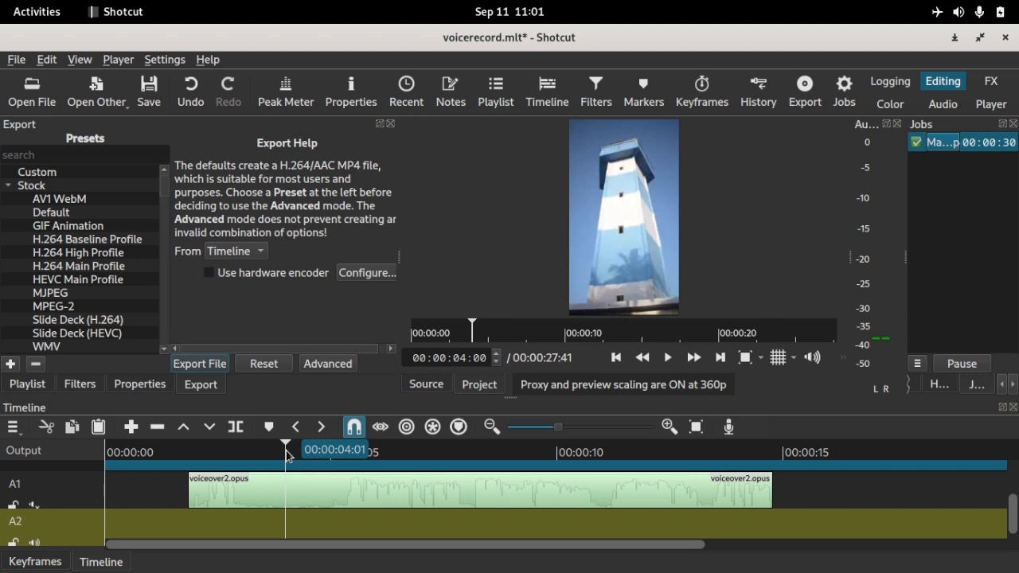
left_click(280, 491)
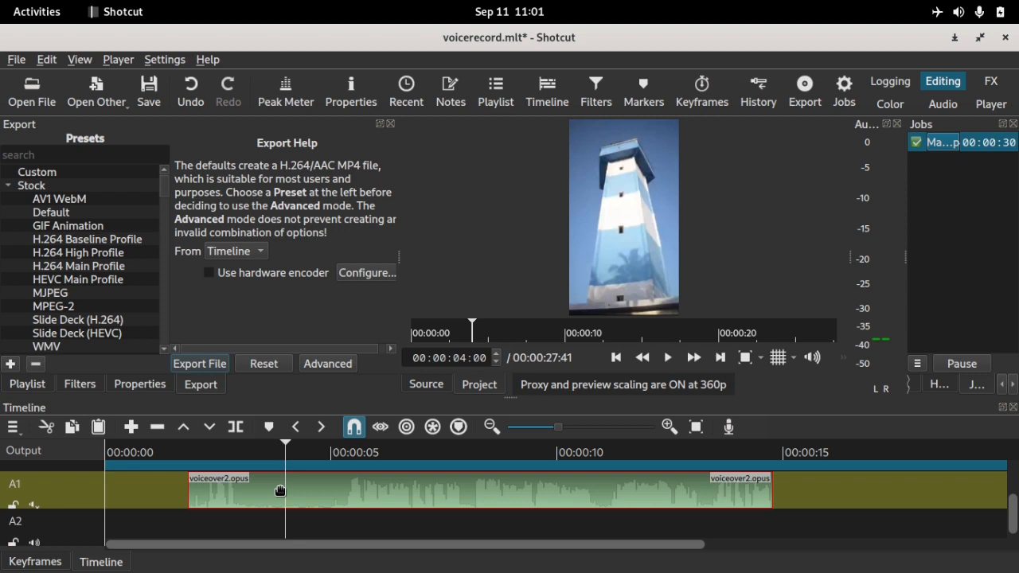
left_click(307, 451)
left_click(315, 452)
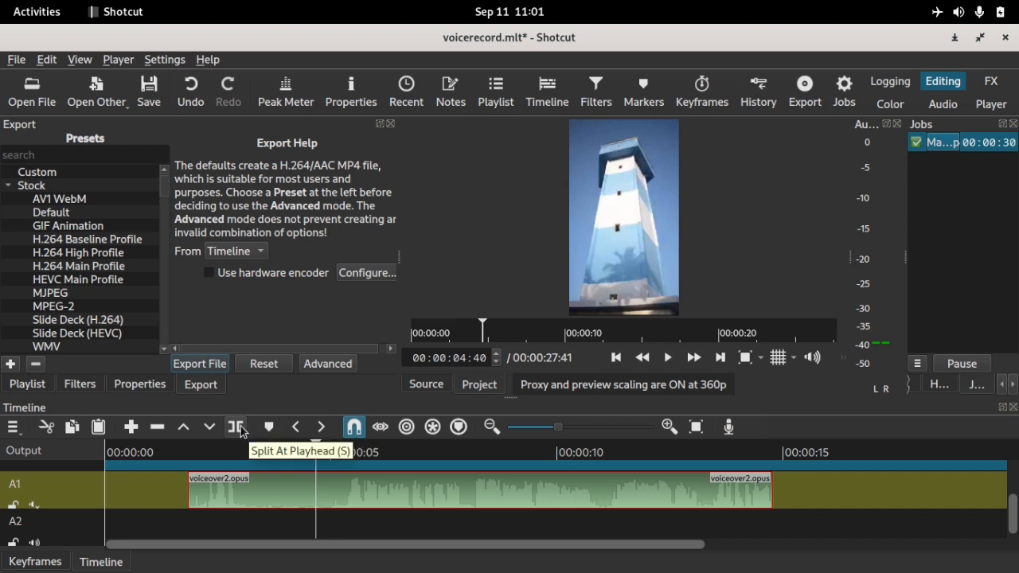
left_click_drag(372, 451, 341, 455)
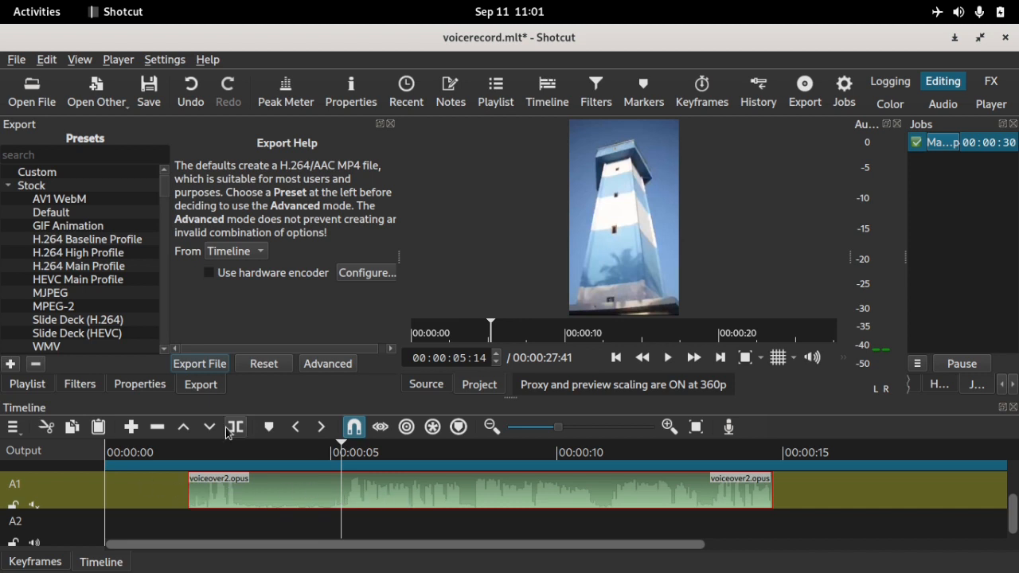
left_click(343, 451)
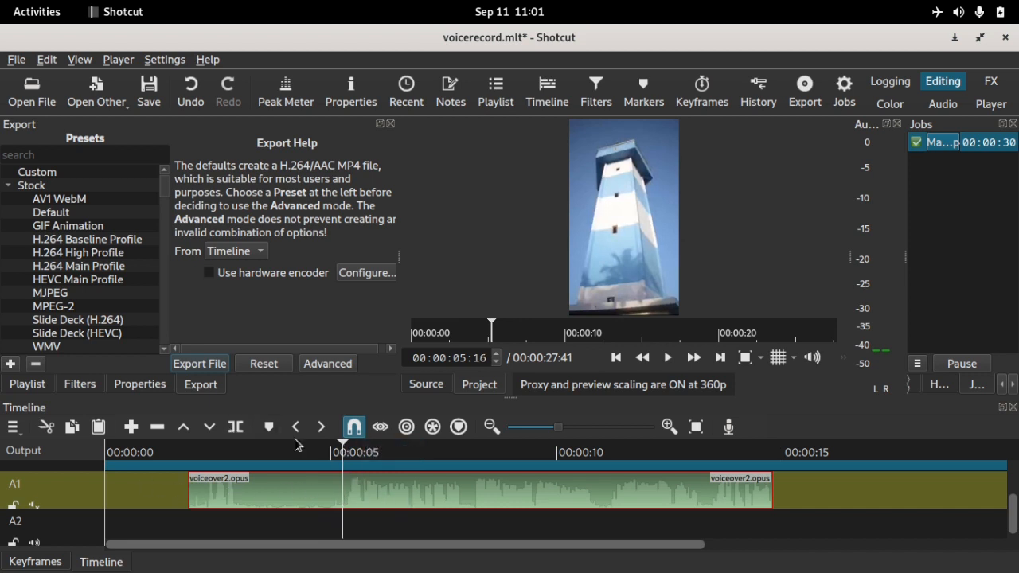
left_click(236, 427)
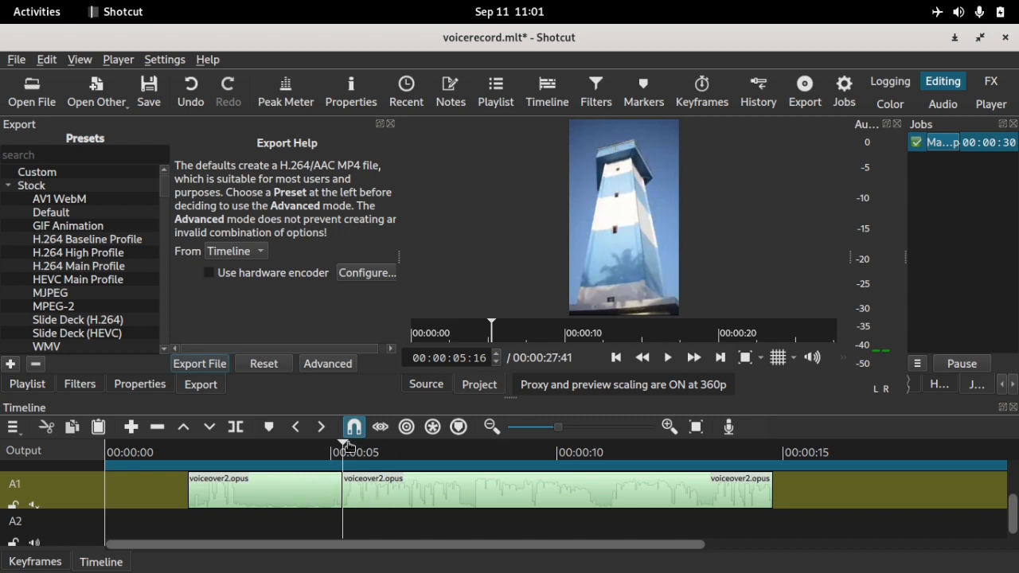
- Ripple-delete the first part of the split voiceover clip on track A1
left_click(310, 451)
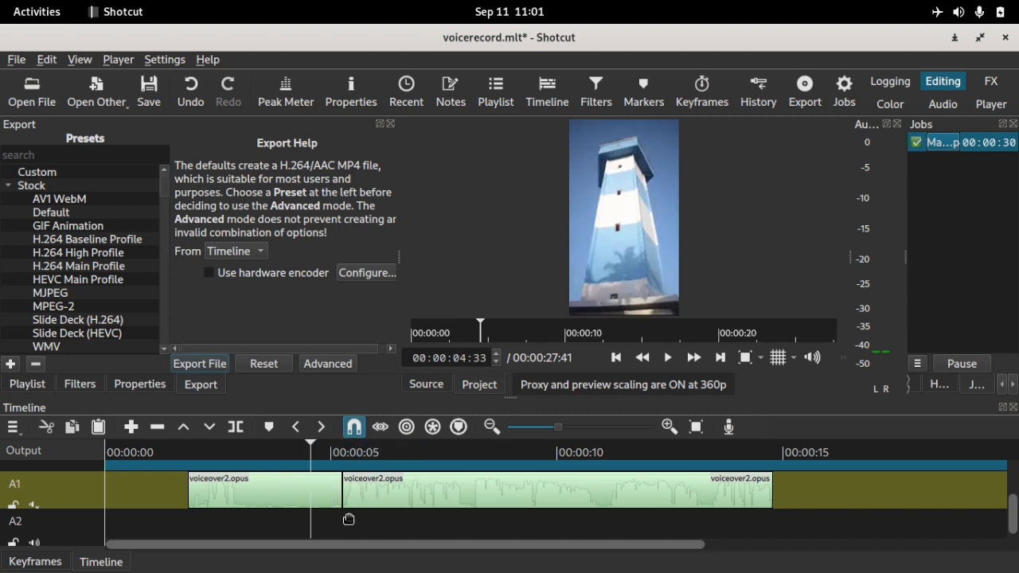
left_click(281, 496)
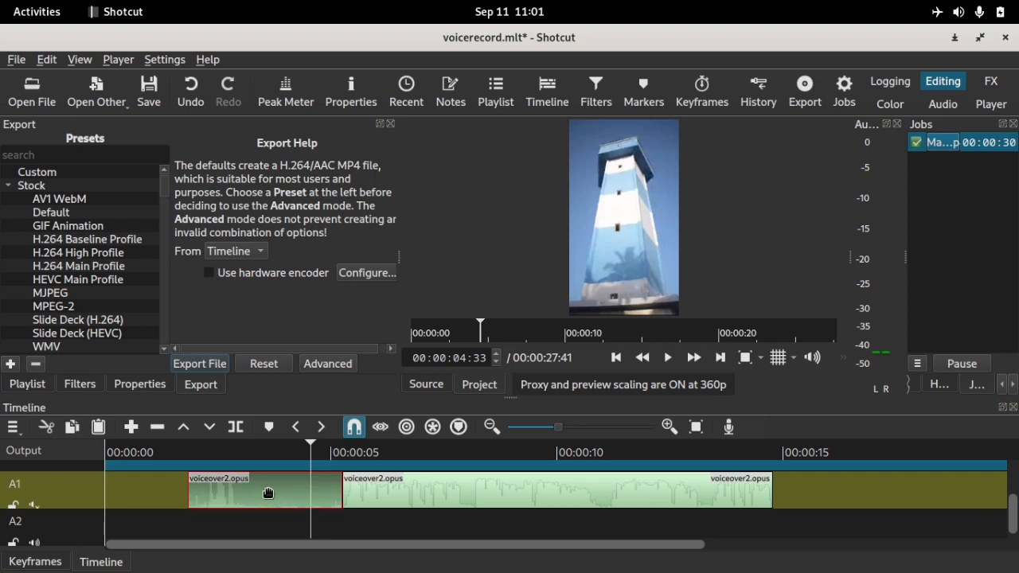
left_click(162, 428)
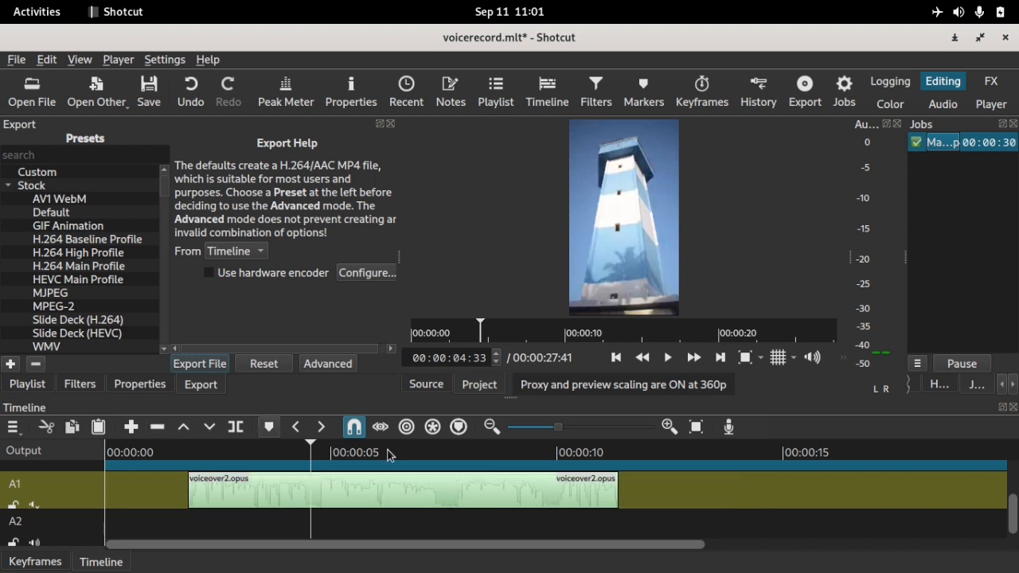
- Shift the remaining voiceover clip to start at about 3 seconds on track A1, then split off and ripple-delete its part before 00:00:06:04
left_click_drag(225, 455, 376, 485)
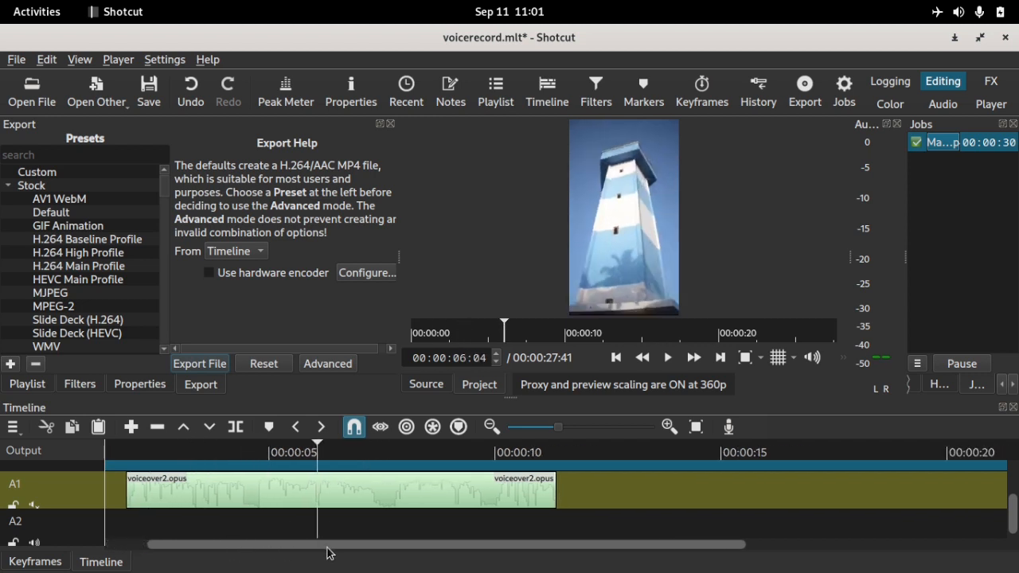
left_click(270, 491)
left_click_drag(270, 491, 374, 506)
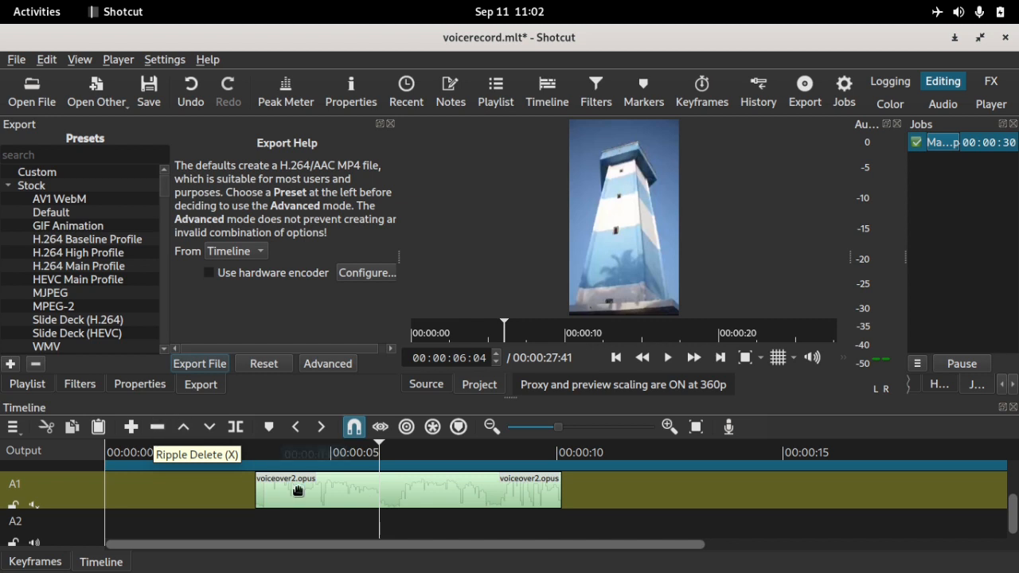
- Undo the ripple delete of the first voiceover piece and select that piece on track A1
key("ctrl+z")
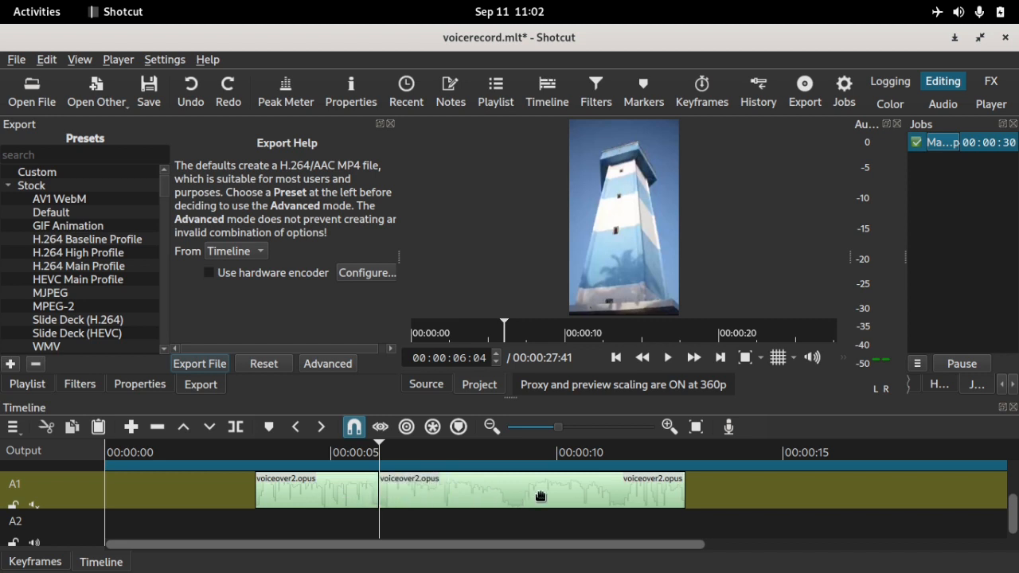
left_click(660, 495)
mouse_move(265, 487)
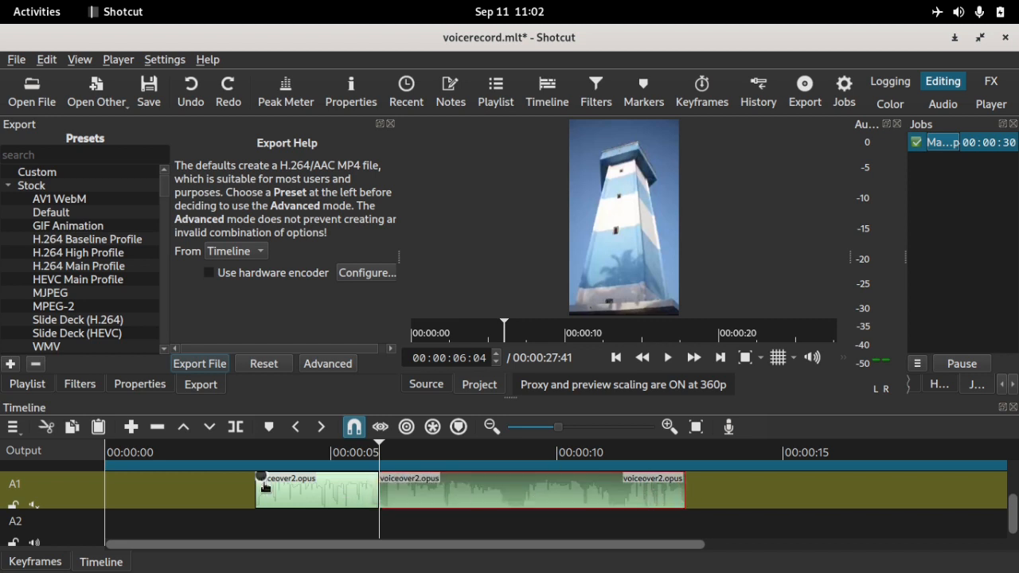
right_click(314, 498)
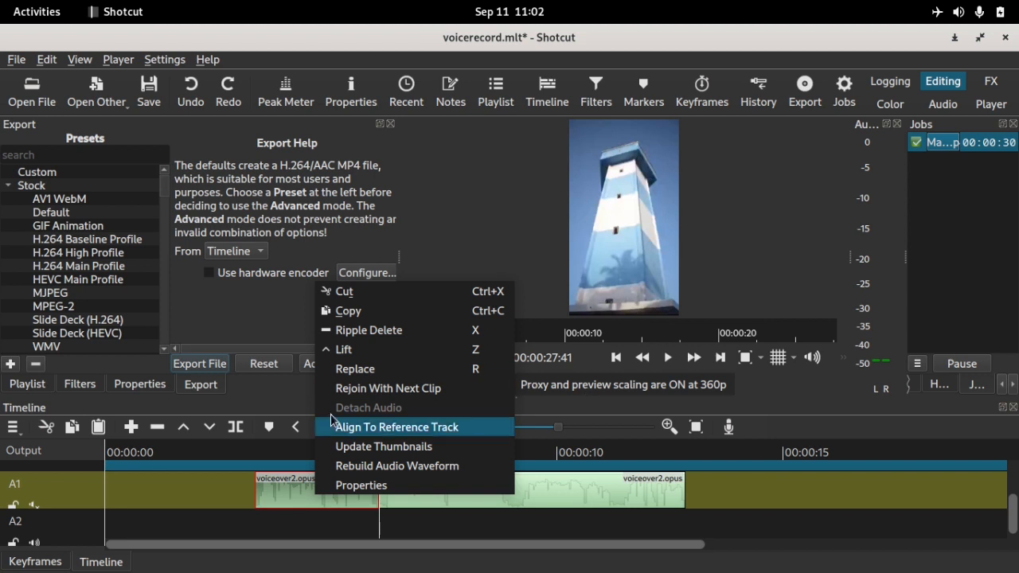
left_click(20, 60)
left_click(48, 62)
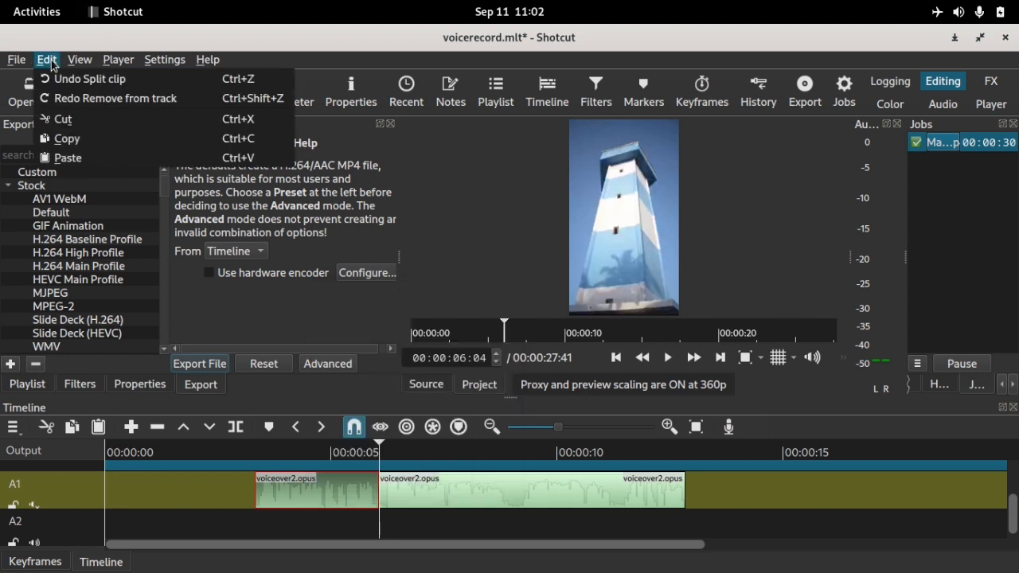
mouse_move(86, 52)
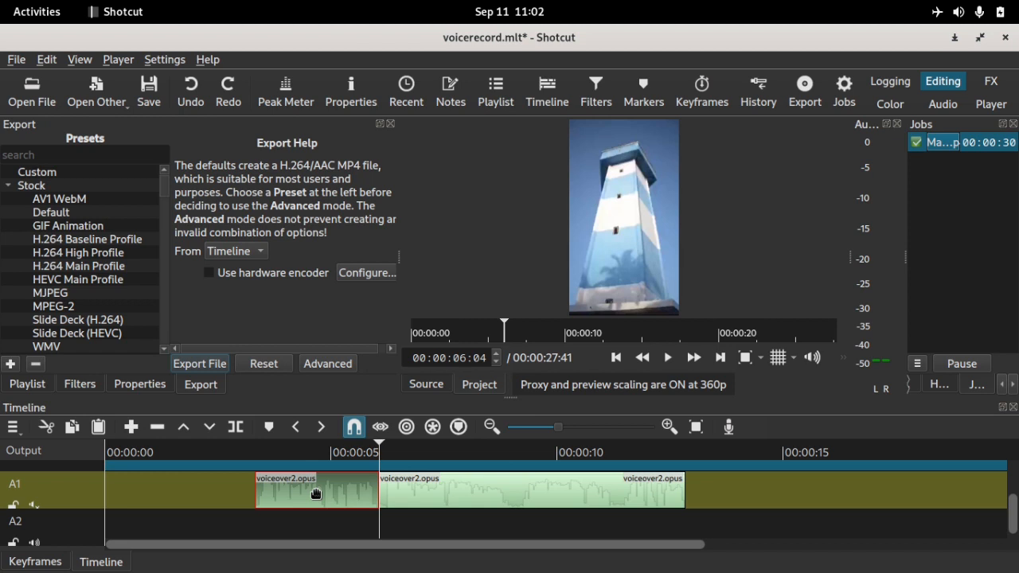
- Lift the selected voiceover piece from track A1 without closing the gap, move the playhead to 00:00:09:13 and select the remaining voiceover clip
key("Delete")
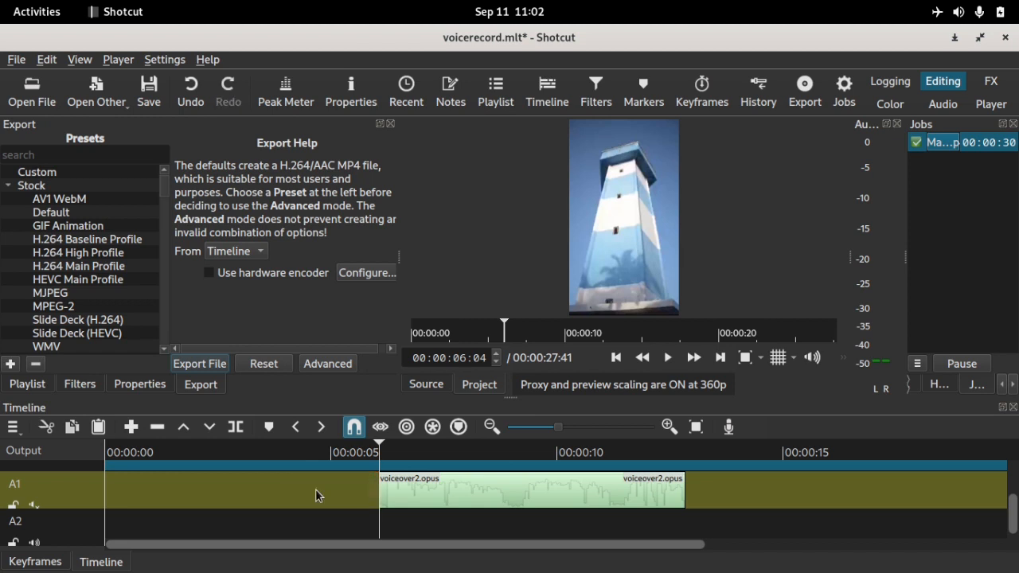
left_click_drag(258, 452, 542, 483)
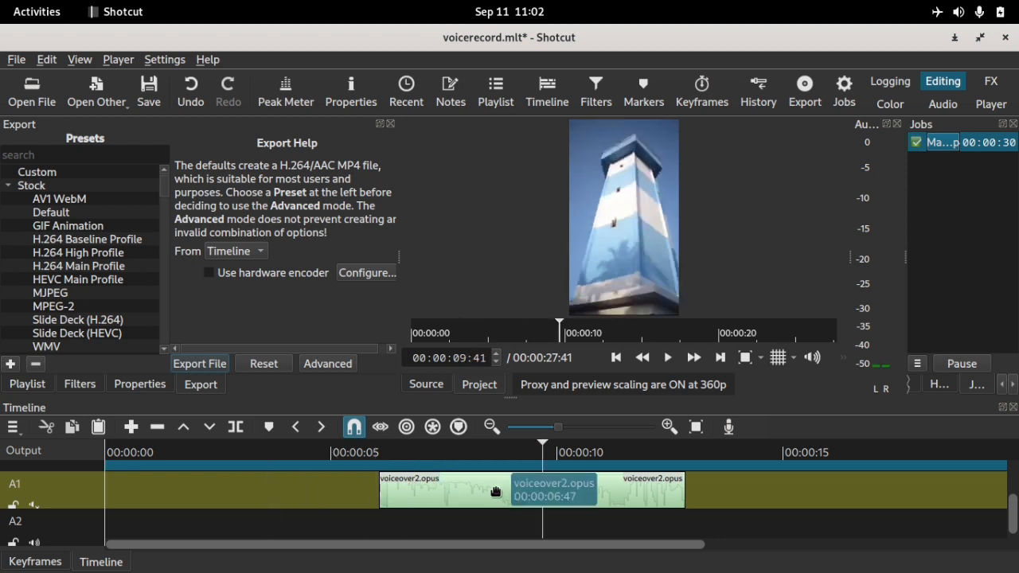
left_click_drag(496, 462, 370, 463)
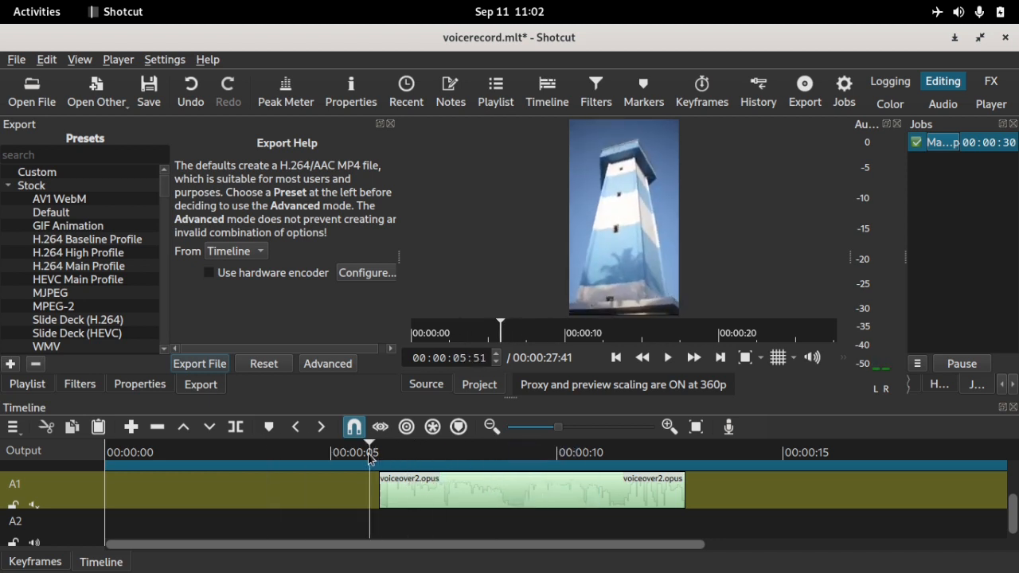
left_click(521, 452)
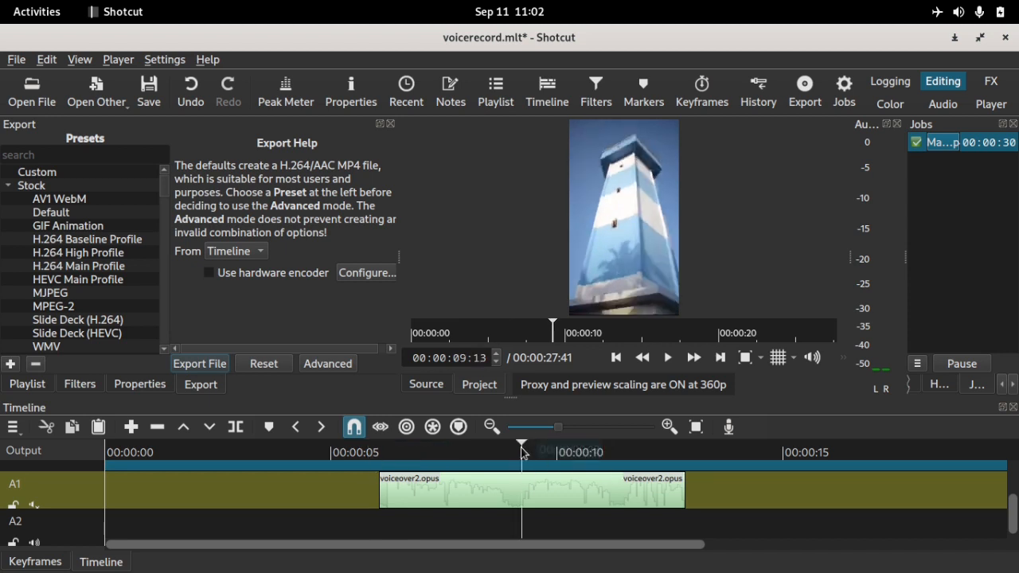
left_click(531, 493)
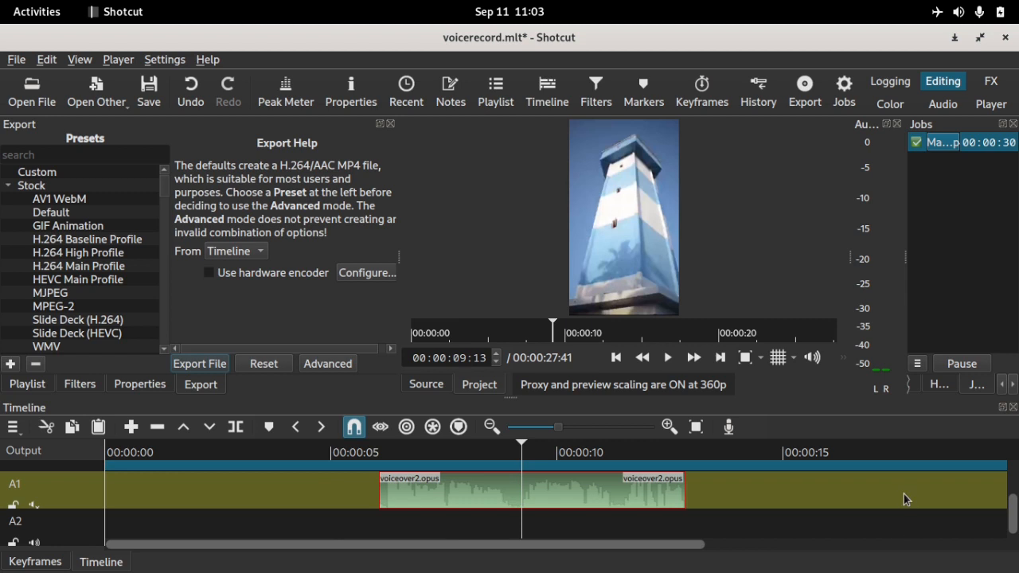
scroll(904, 507, "right", 5)
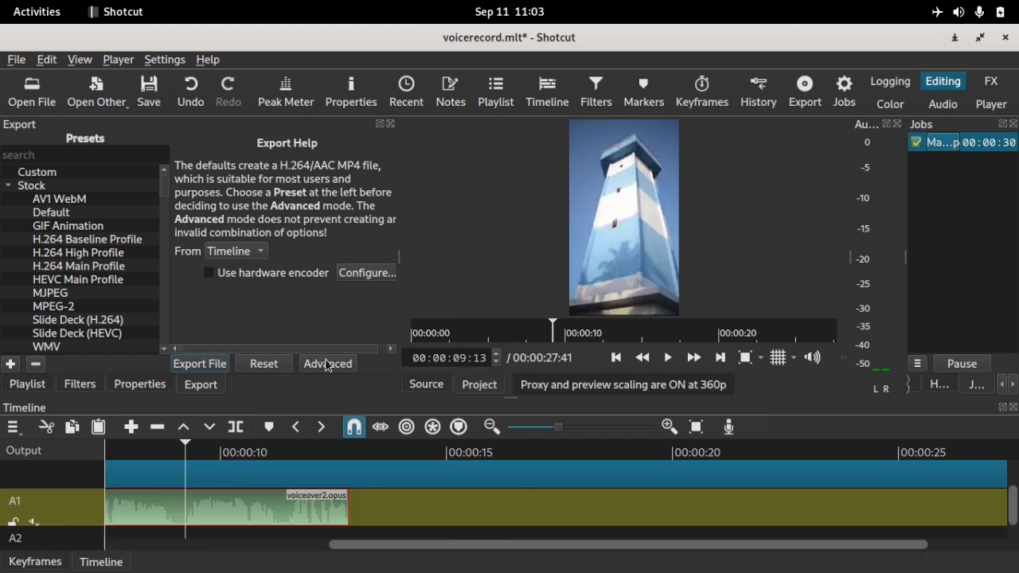
- Close the voicerecord project without saving its changes
left_click(16, 60)
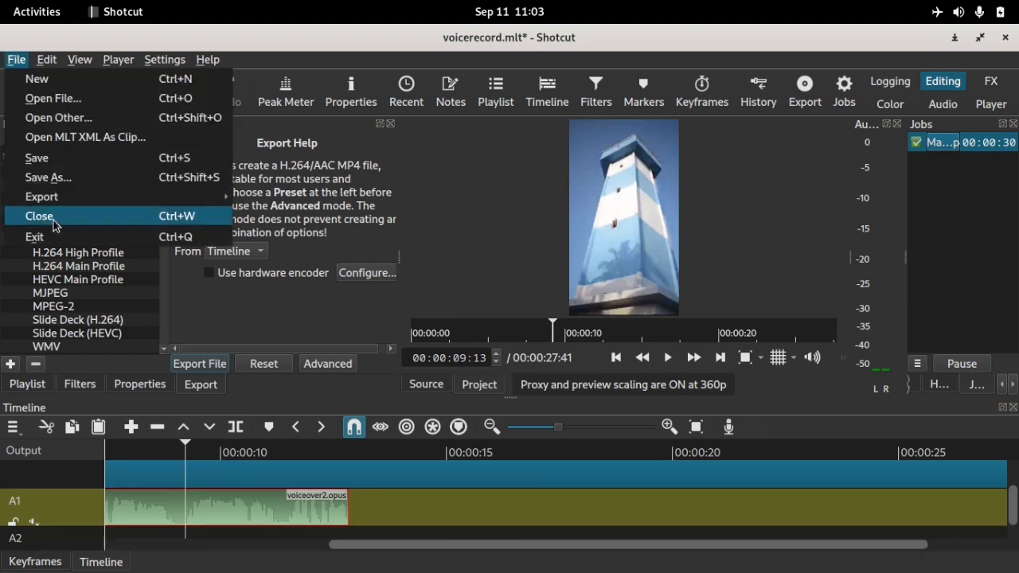
left_click(54, 226)
left_click(542, 335)
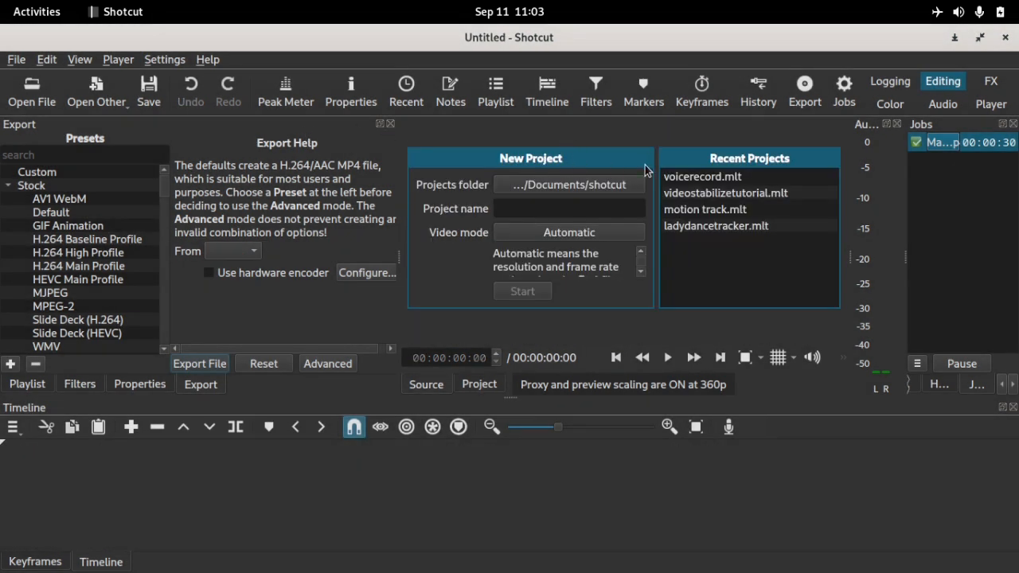
- Open lighthouse.mp4 from the Videos folder, play it briefly and append it to the timeline
left_click(45, 106)
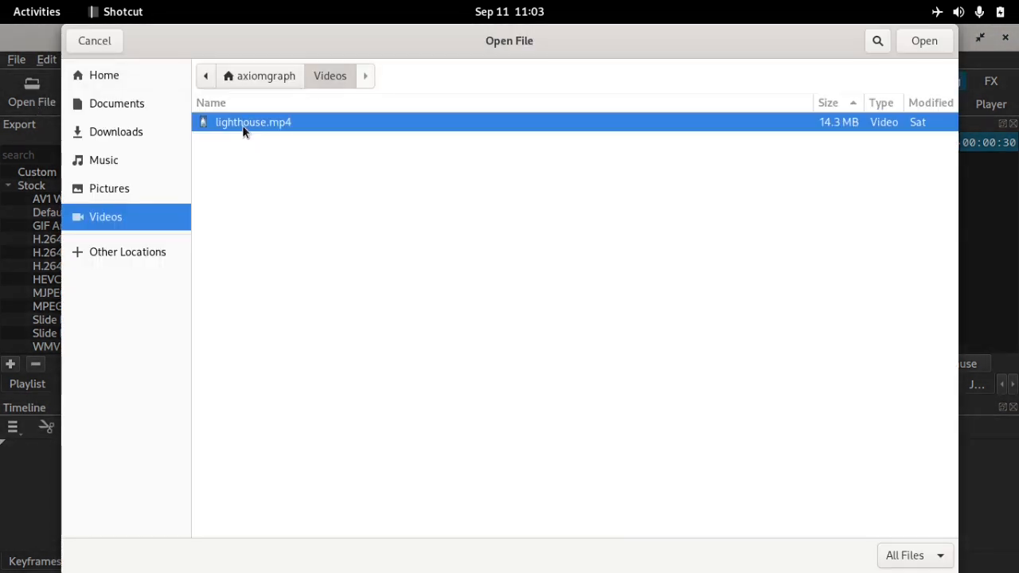
left_click(915, 44)
left_click(671, 360)
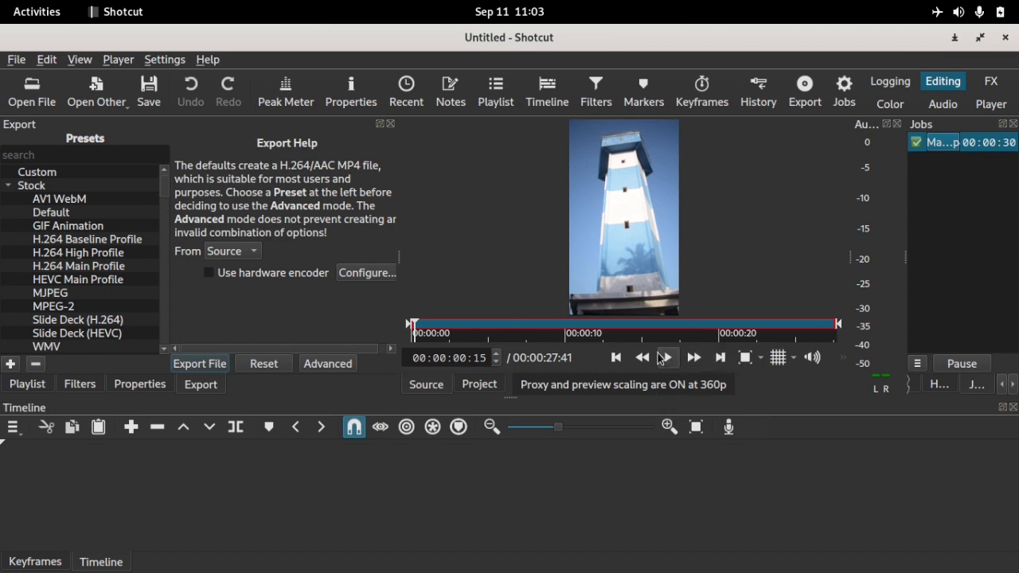
left_click(131, 427)
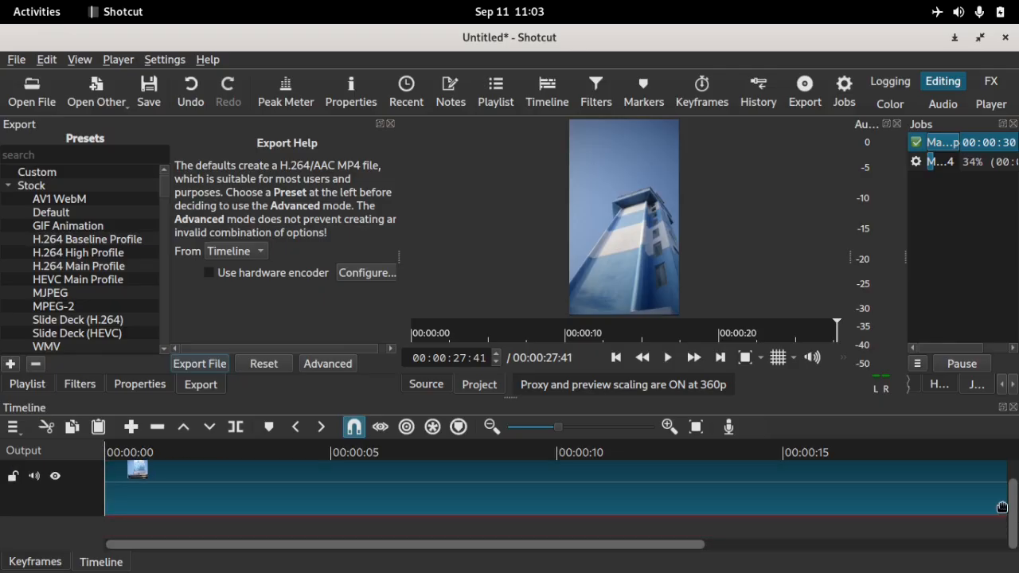
- Record a microphone voiceover on the timeline from 00:00:00:50, saved as voiceover.opus in the voicerecord folder, and stop it near 7 seconds
left_click_drag(118, 452, 143, 454)
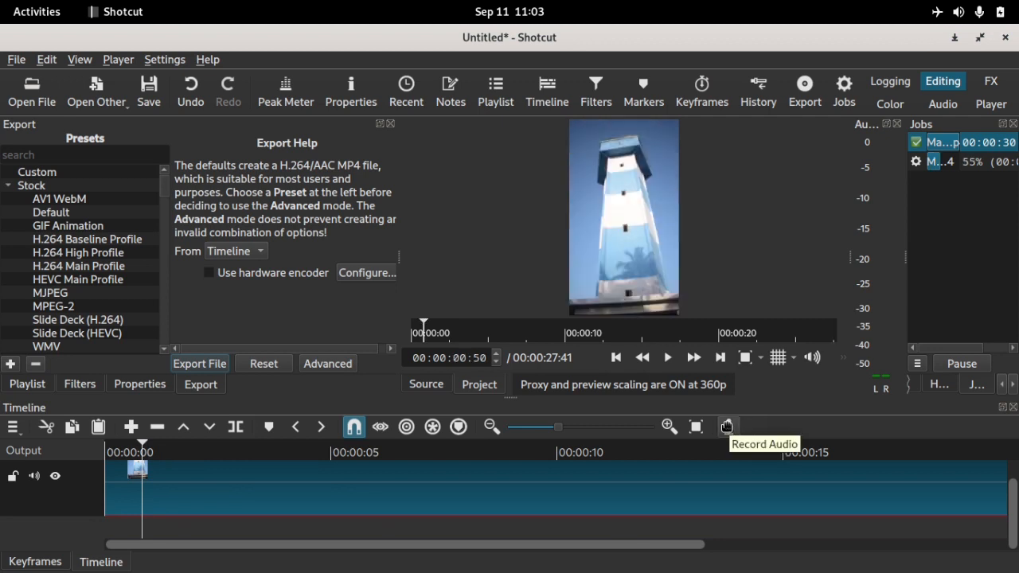
left_click(727, 427)
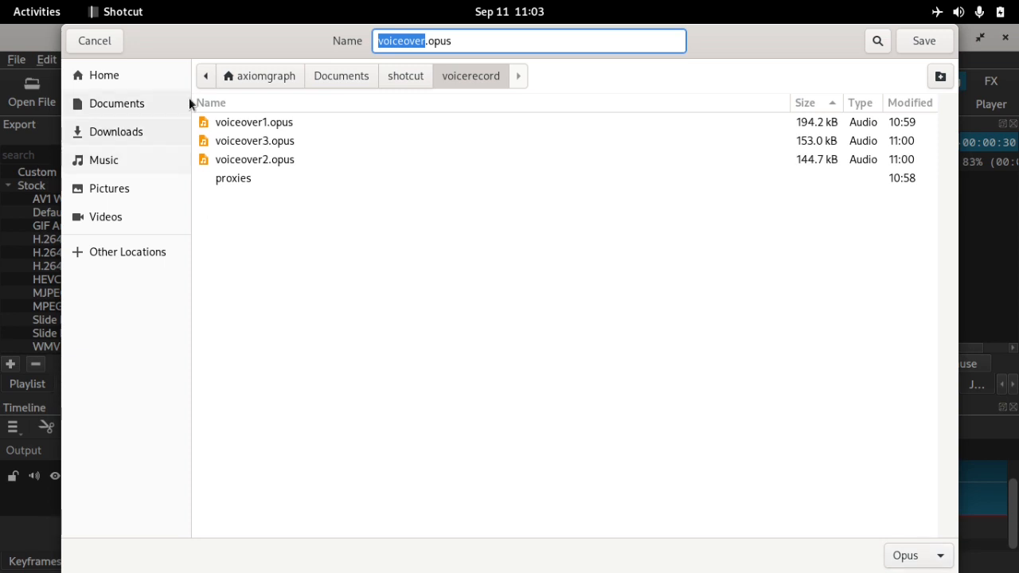
left_click(95, 42)
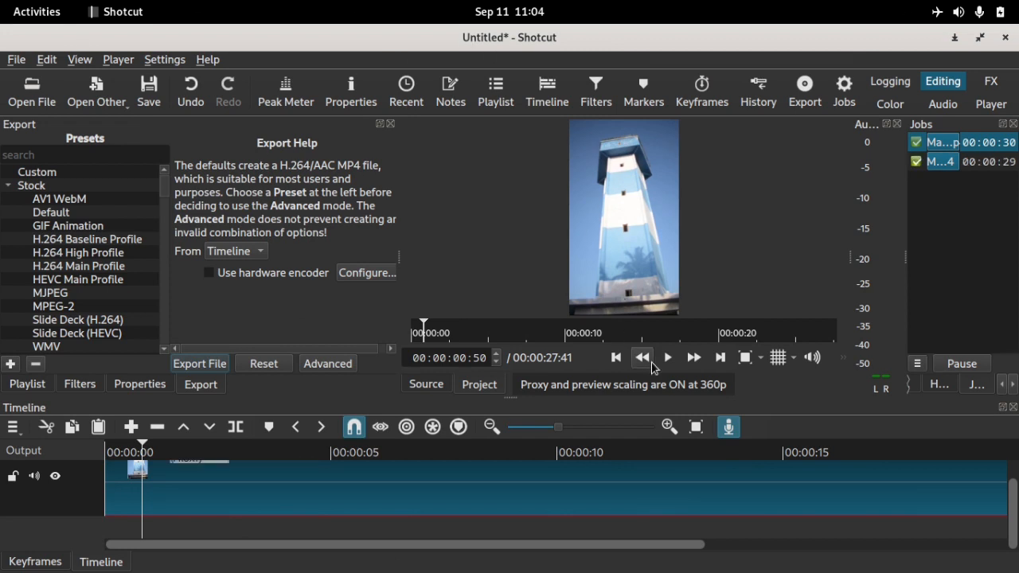
left_click(730, 427)
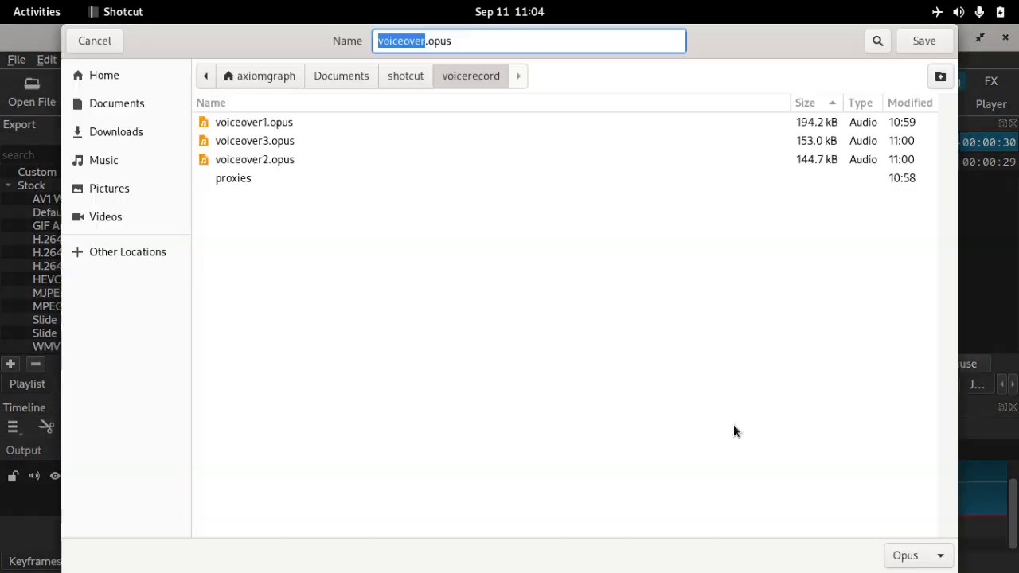
left_click(931, 45)
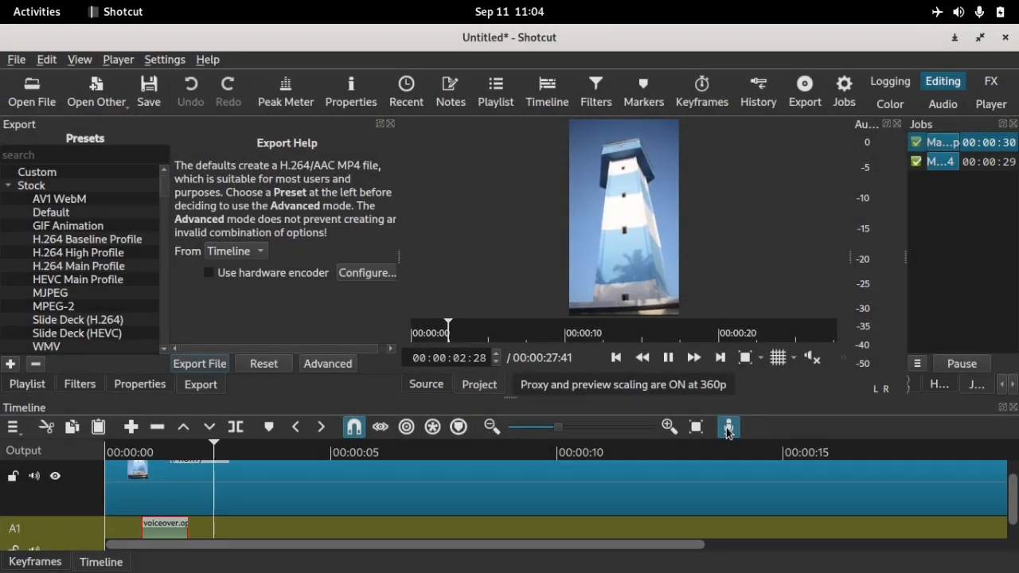
left_click(729, 428)
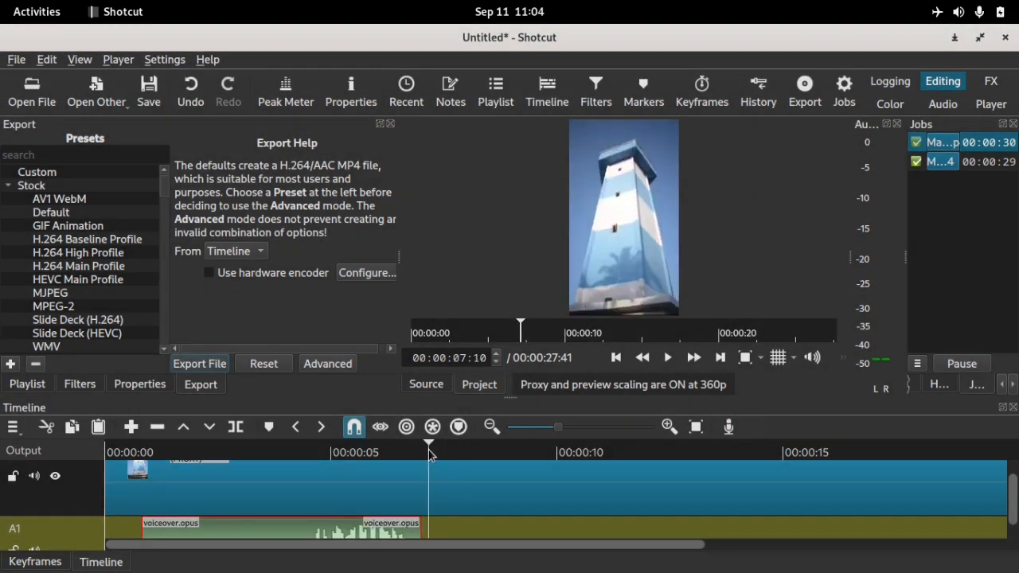
- Record another microphone voiceover from 00:00:07:10, saved as voiceover5.opus, and stop it near 13 seconds
left_click(728, 427)
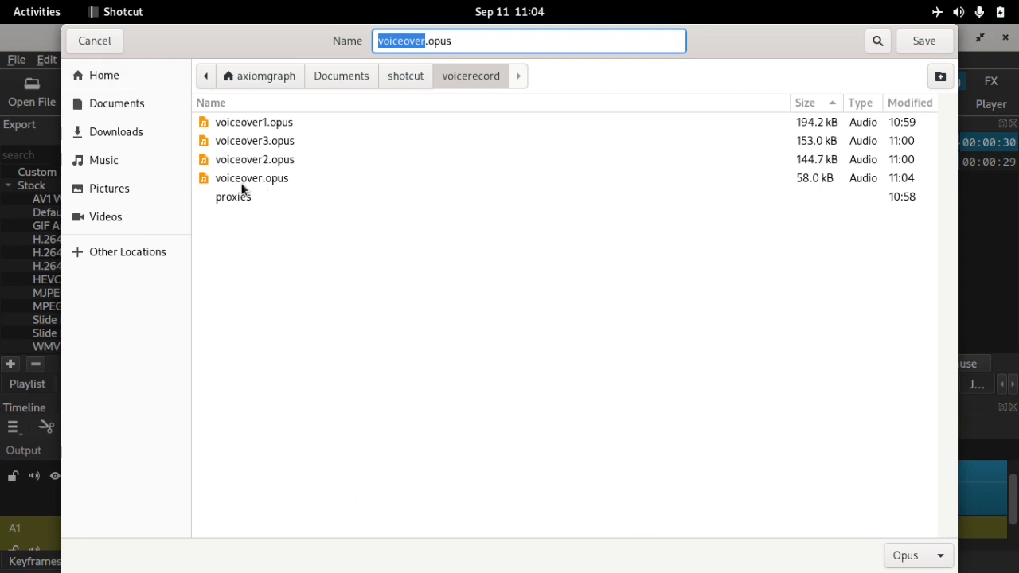
left_click(425, 41)
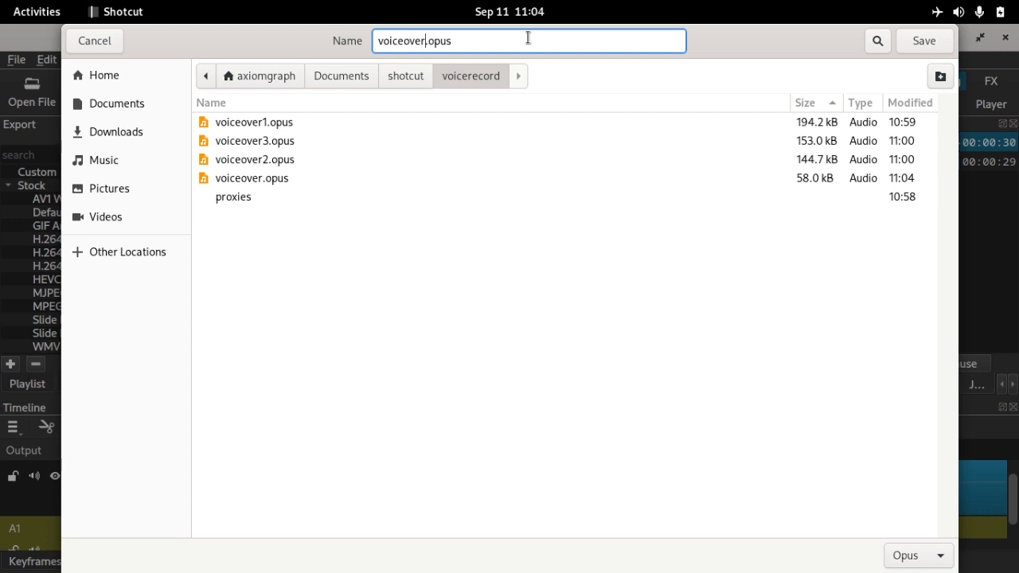
type("5")
left_click(925, 42)
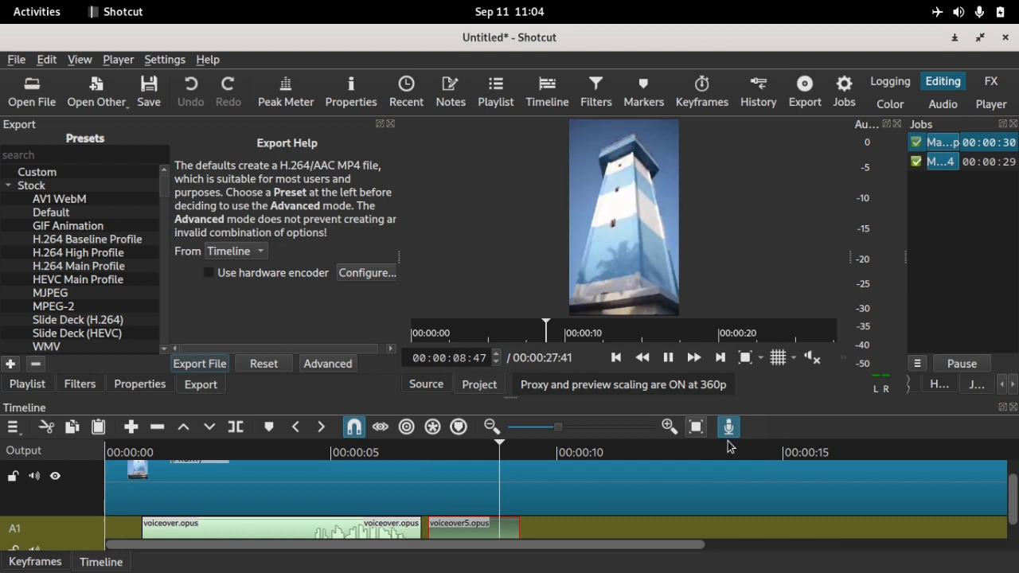
left_click(729, 428)
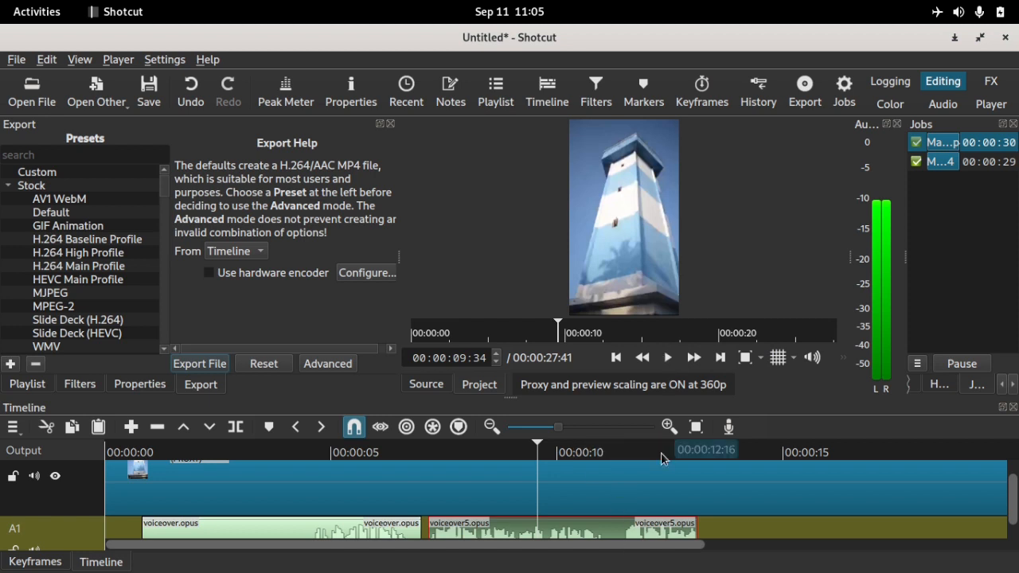
- Move the playhead to 00:00:13:20 and remove the voiceover5.opus and lighthouse.mp4 clips from the timeline
left_click(695, 453)
left_click_drag(694, 452, 707, 452)
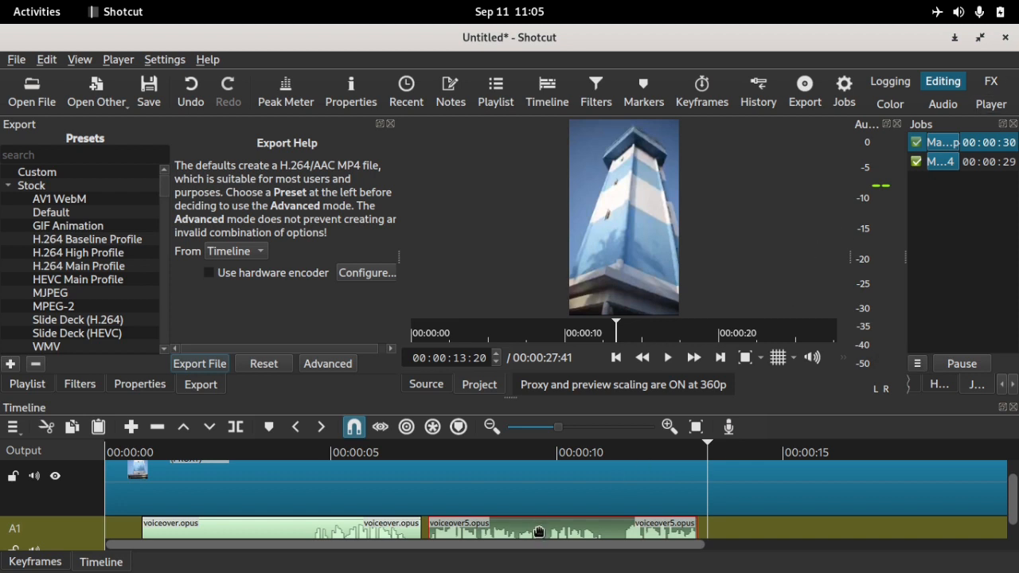
left_click_drag(538, 531, 1006, 75)
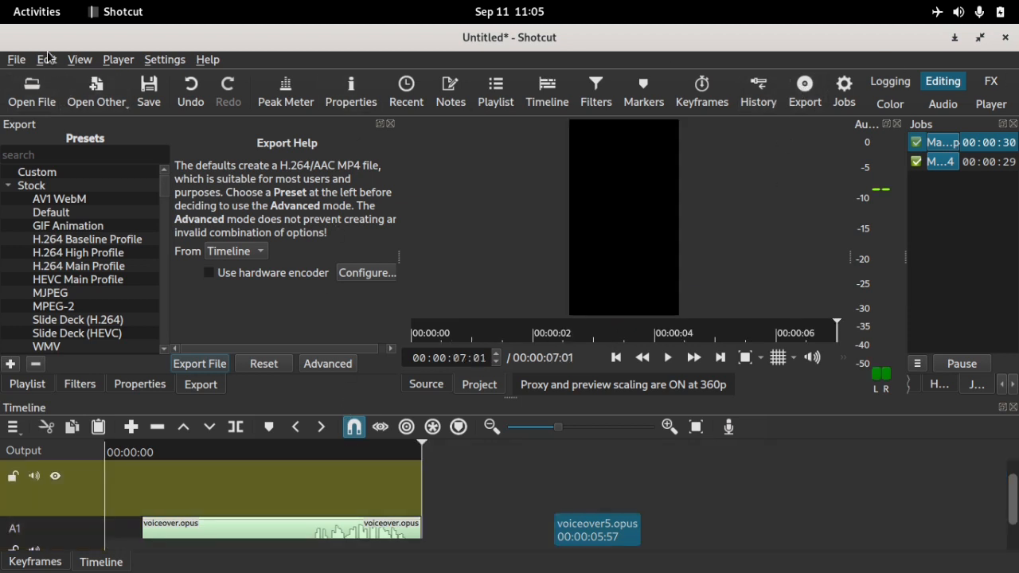
- Look up the video export command, and hide and redisplay the Export panel
left_click(16, 59)
mouse_move(50, 196)
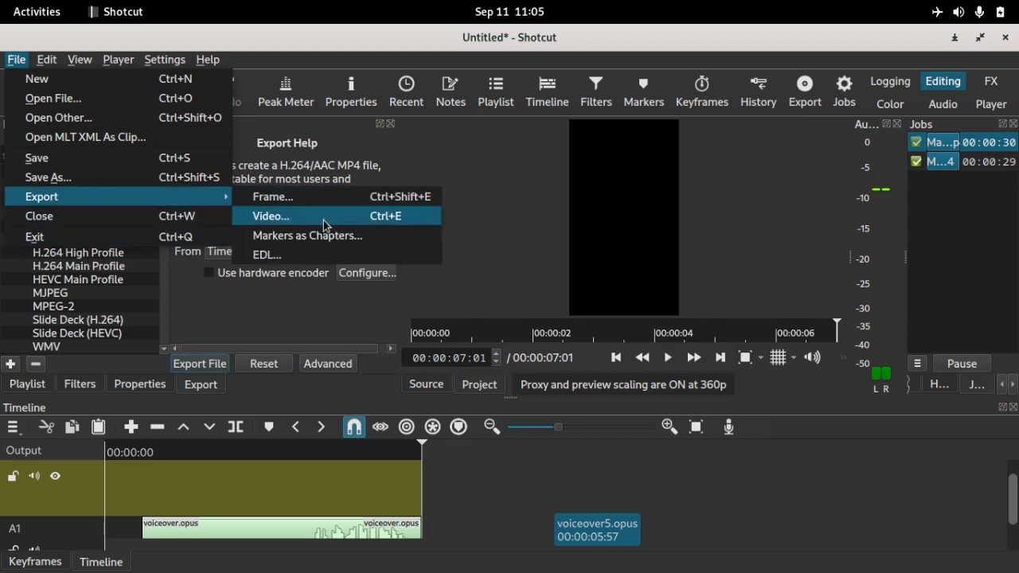
left_click(550, 174)
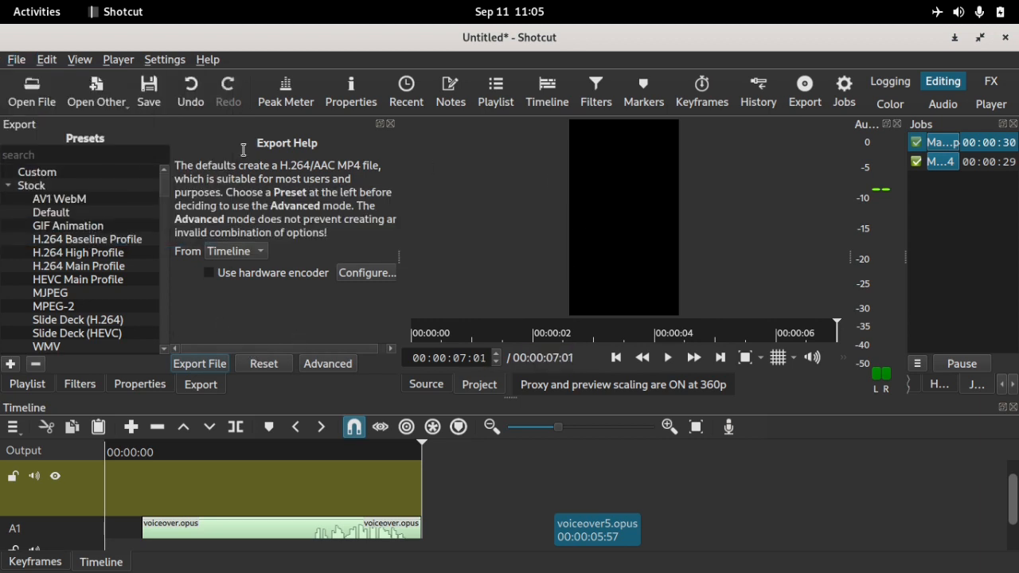
left_click(79, 59)
left_click(134, 393)
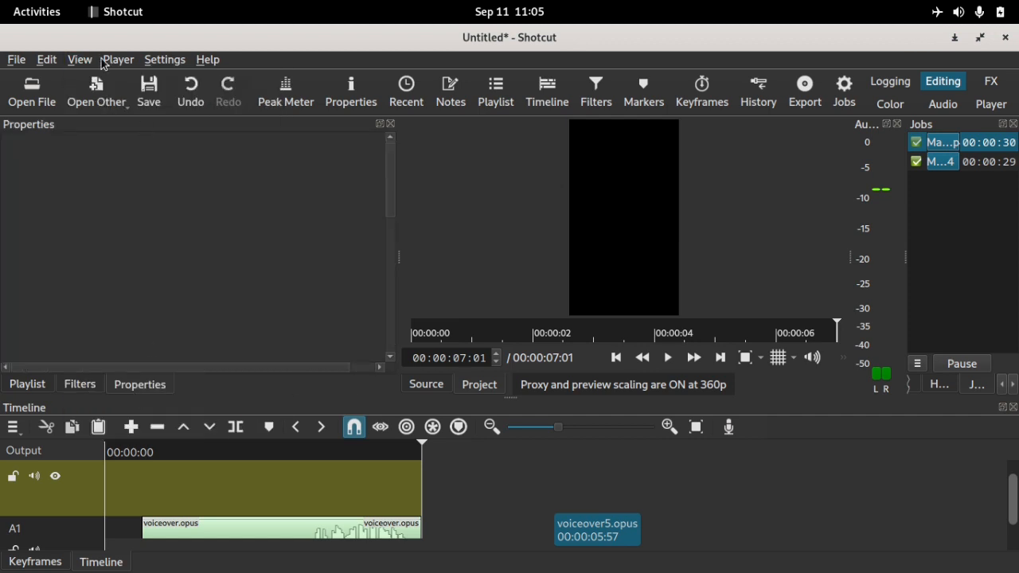
left_click(80, 60)
left_click(137, 393)
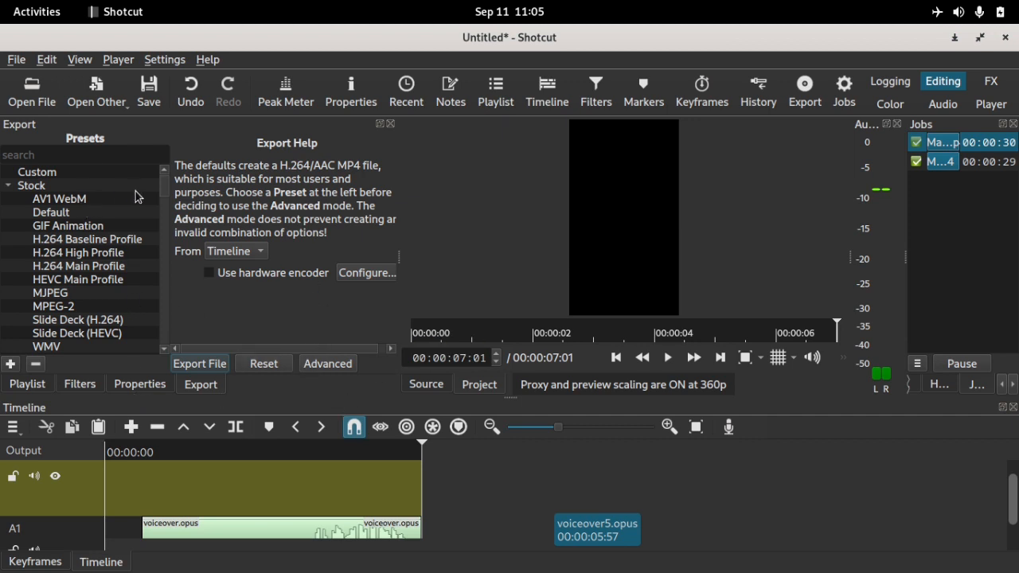
- Show the advanced export settings and set the video codec's rate control to Average Bitrate
left_click_drag(162, 182, 185, 168)
left_click(348, 367)
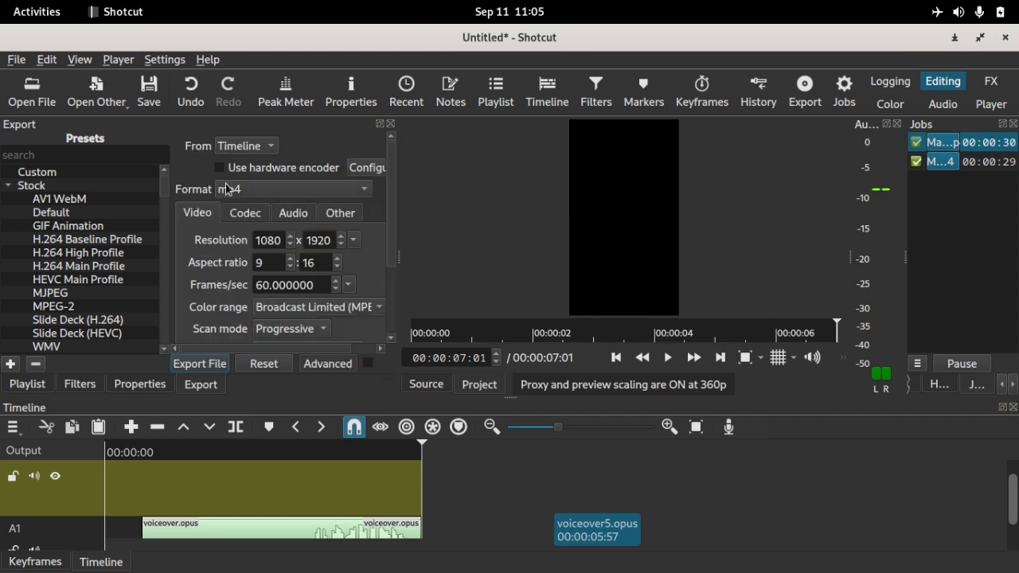
left_click(296, 213)
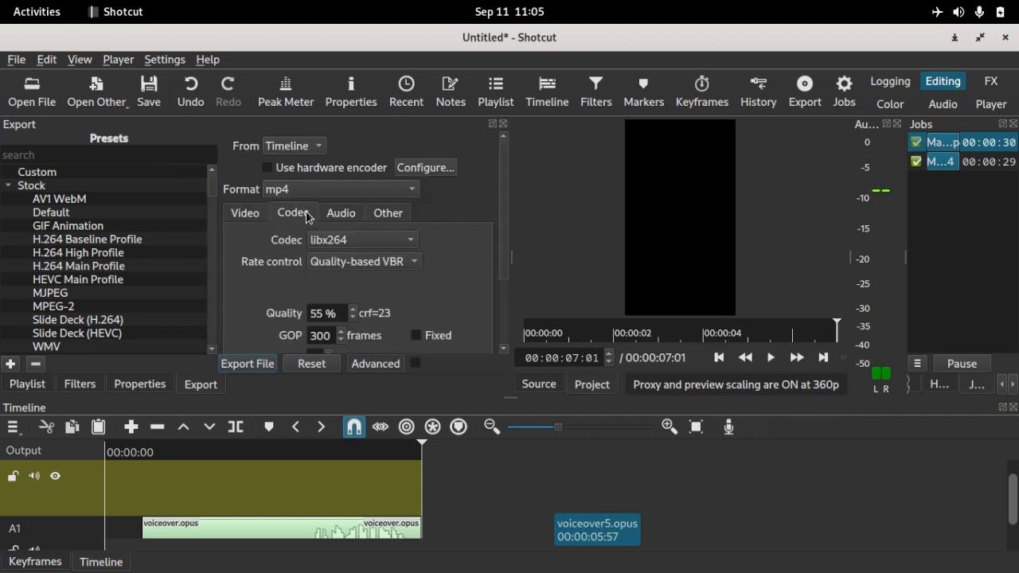
double_click(321, 313)
left_click(386, 263)
left_click(357, 224)
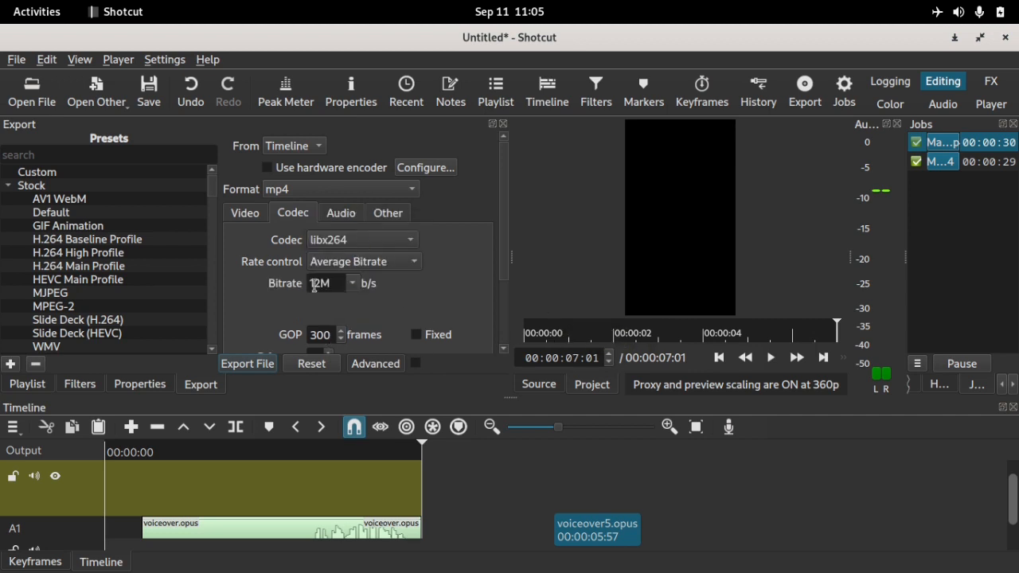
- Review the audio, other and video settings of the mp4 export
left_click(355, 213)
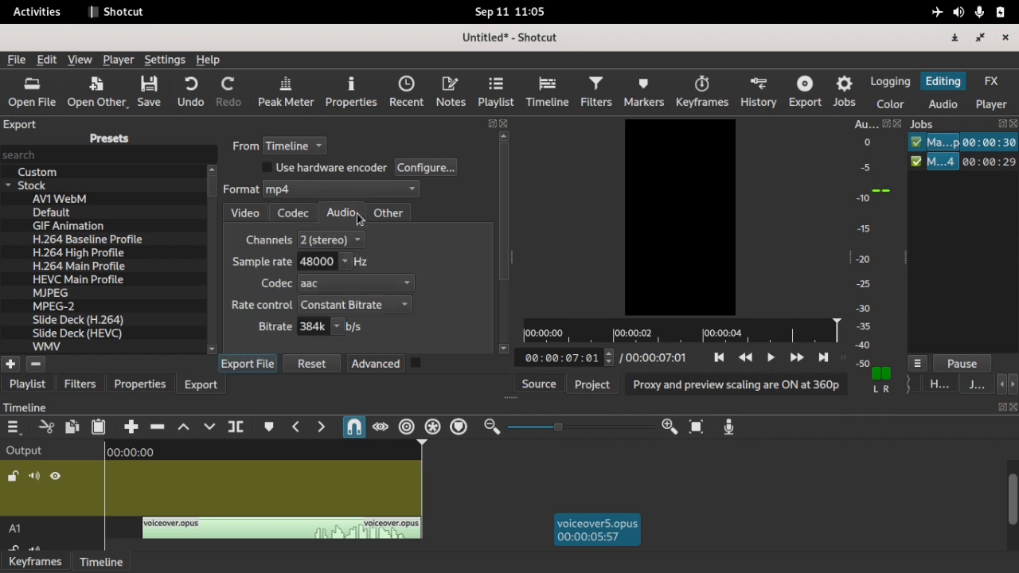
left_click(398, 213)
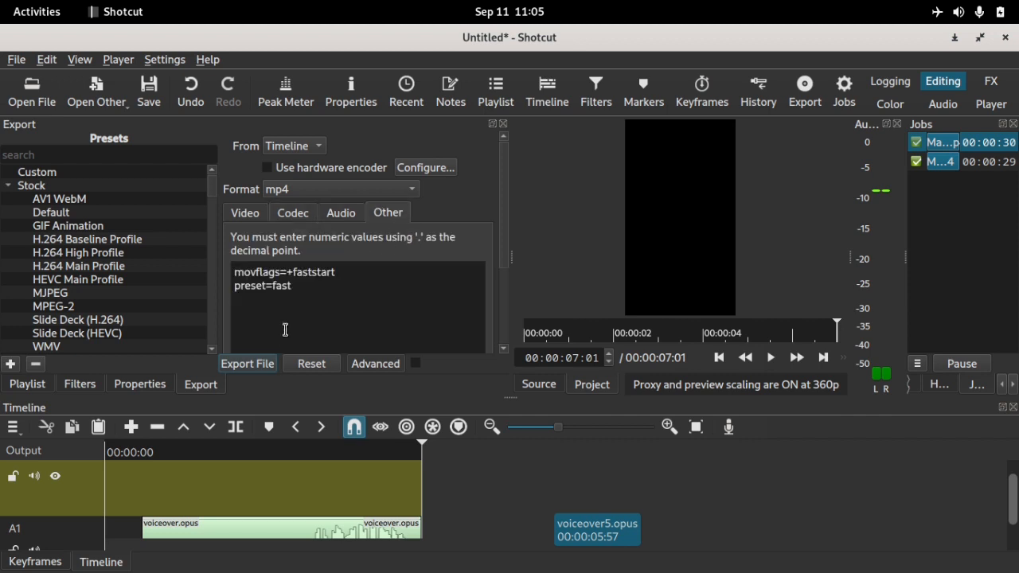
left_click(245, 213)
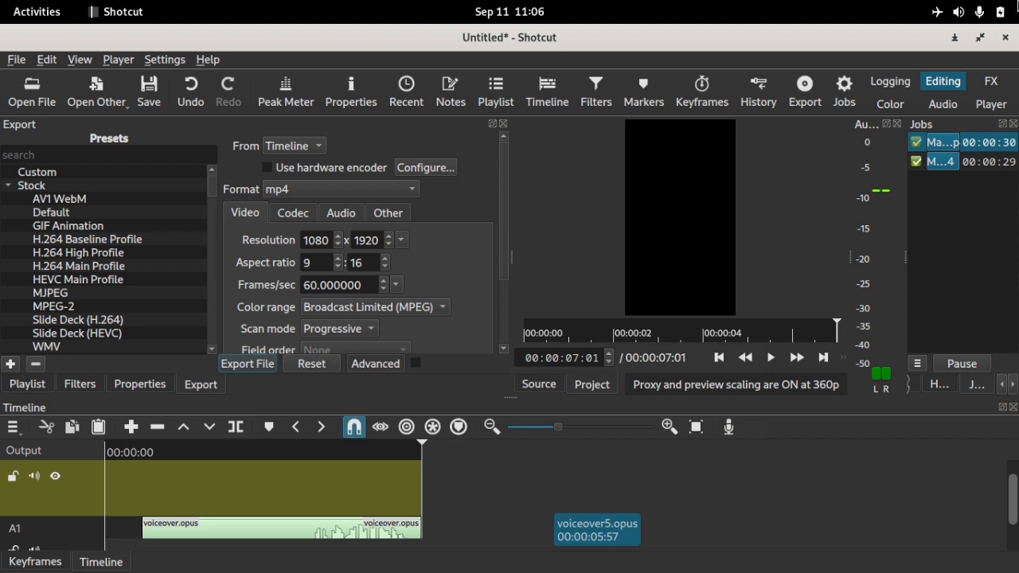
- Quit the application without saving the project changes
left_click(1006, 41)
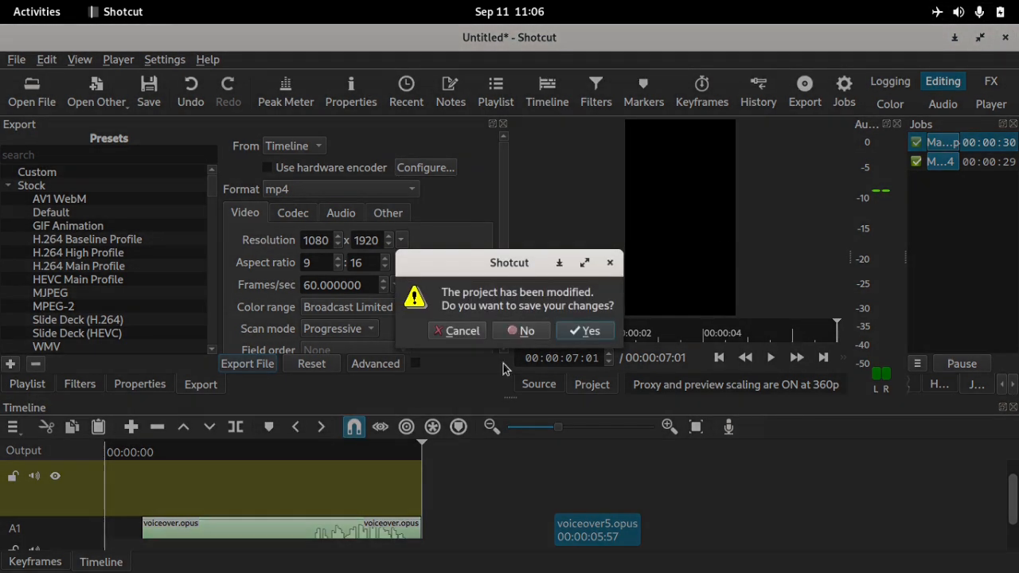
left_click(509, 332)
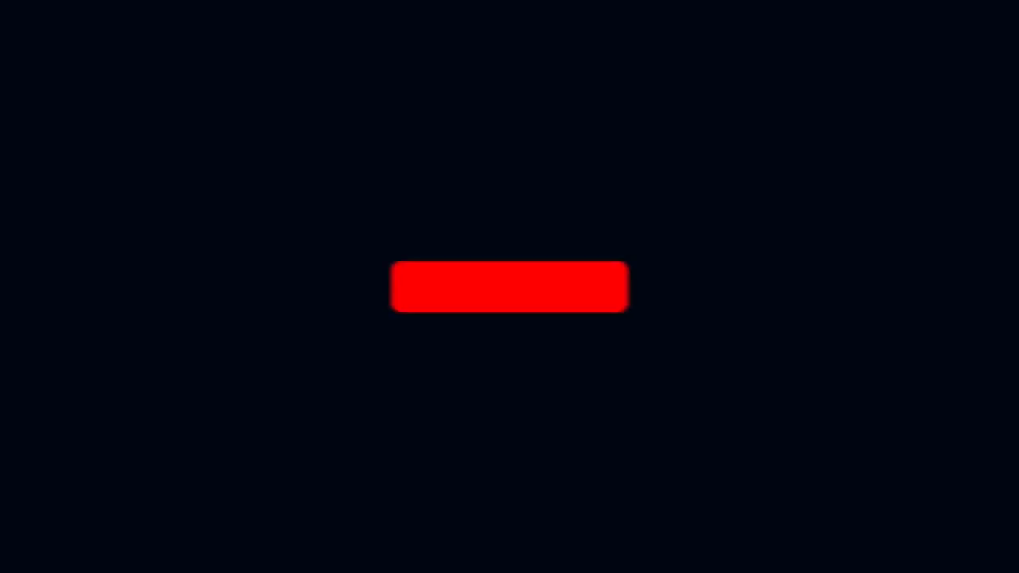